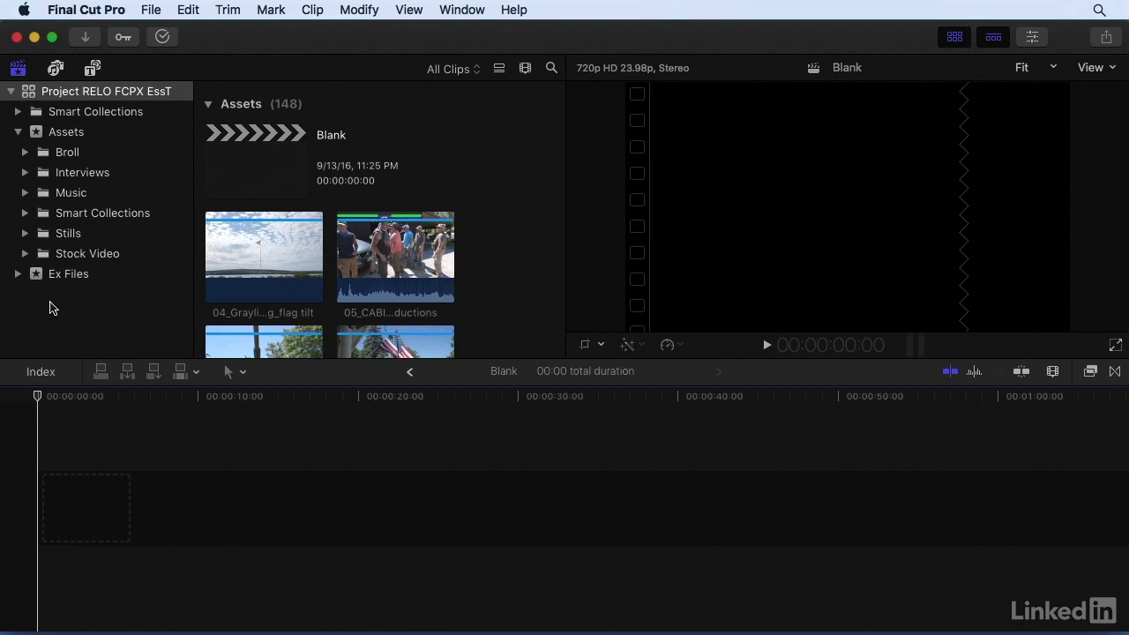
Step: Open the Templates project stored under Ex Files, Chapter 10, 10.4
left_click(18, 274)
scroll(22, 275, "down", 5)
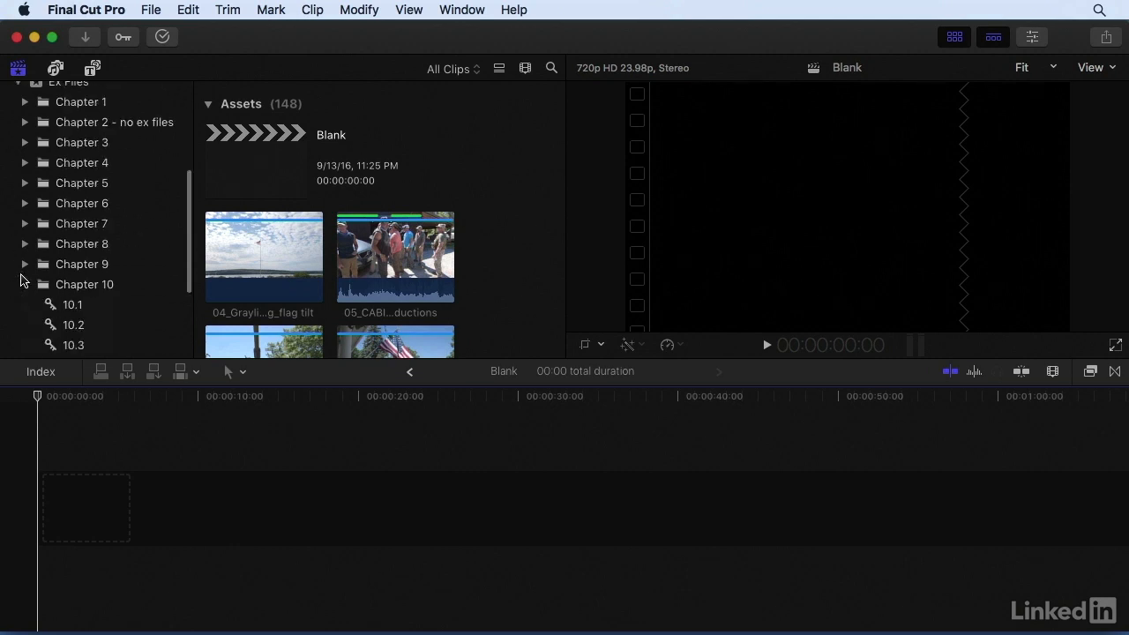
left_click(70, 224)
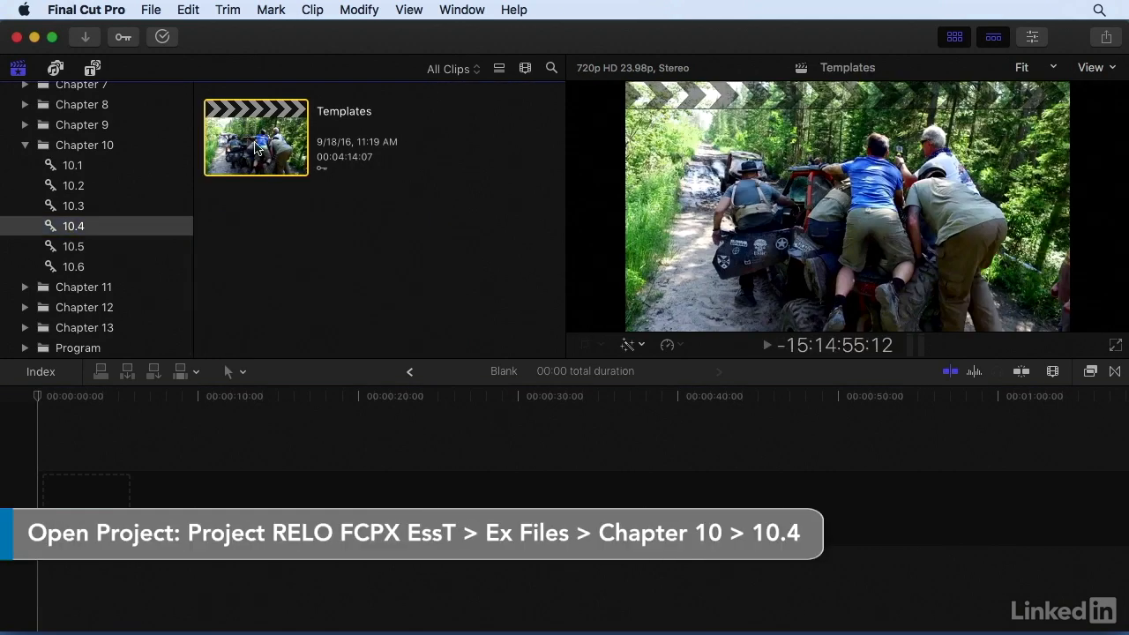
double_click(255, 147)
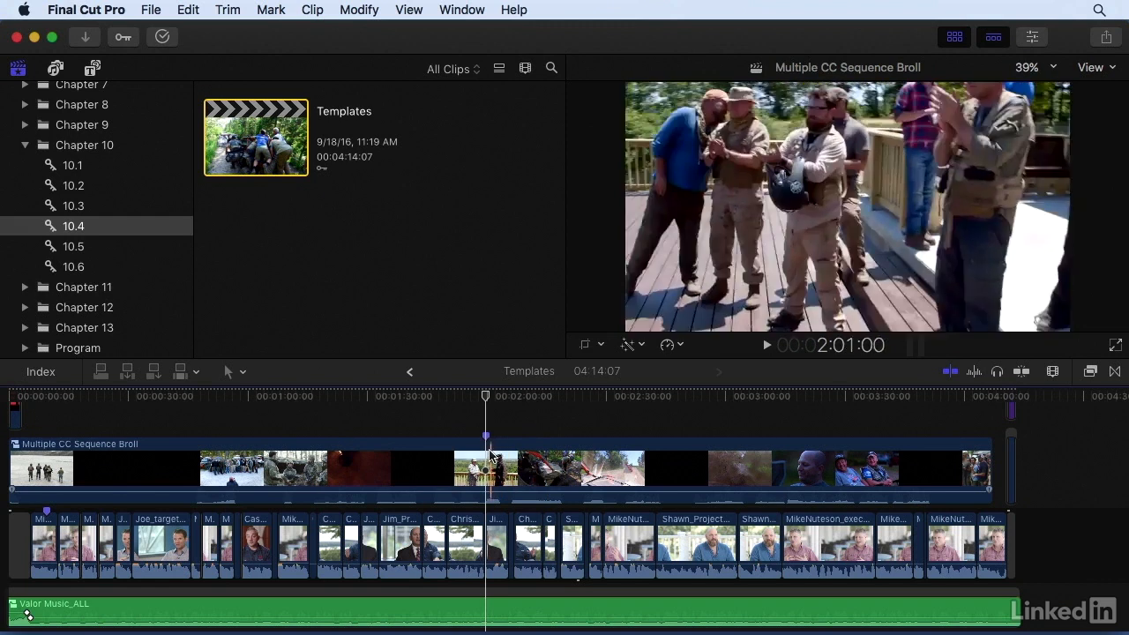
Step: Show the Multiple CC Sequence Broll clip's video settings and preview Color Correction 3 and Color Correction 2 on and off
left_click(486, 454)
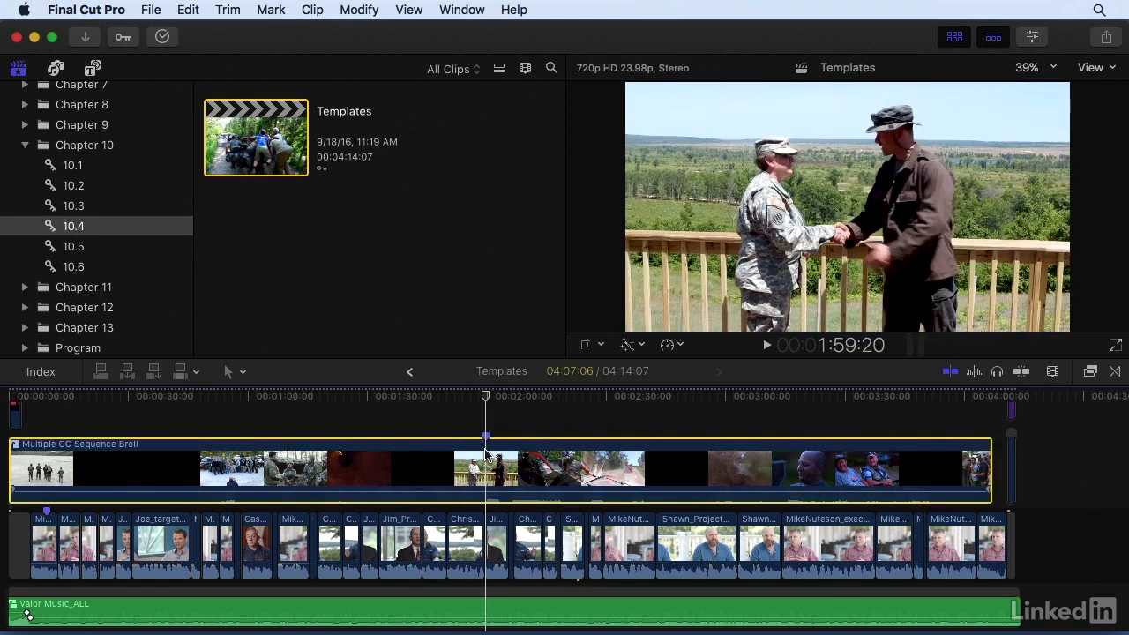
key("super+4")
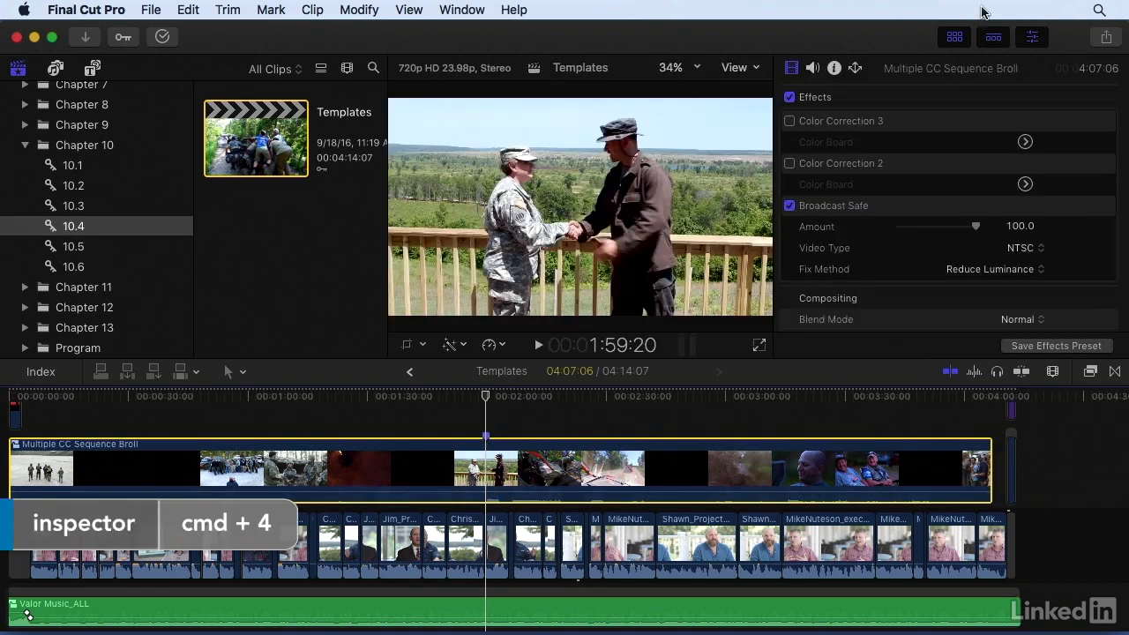
left_click(790, 121)
left_click(790, 121)
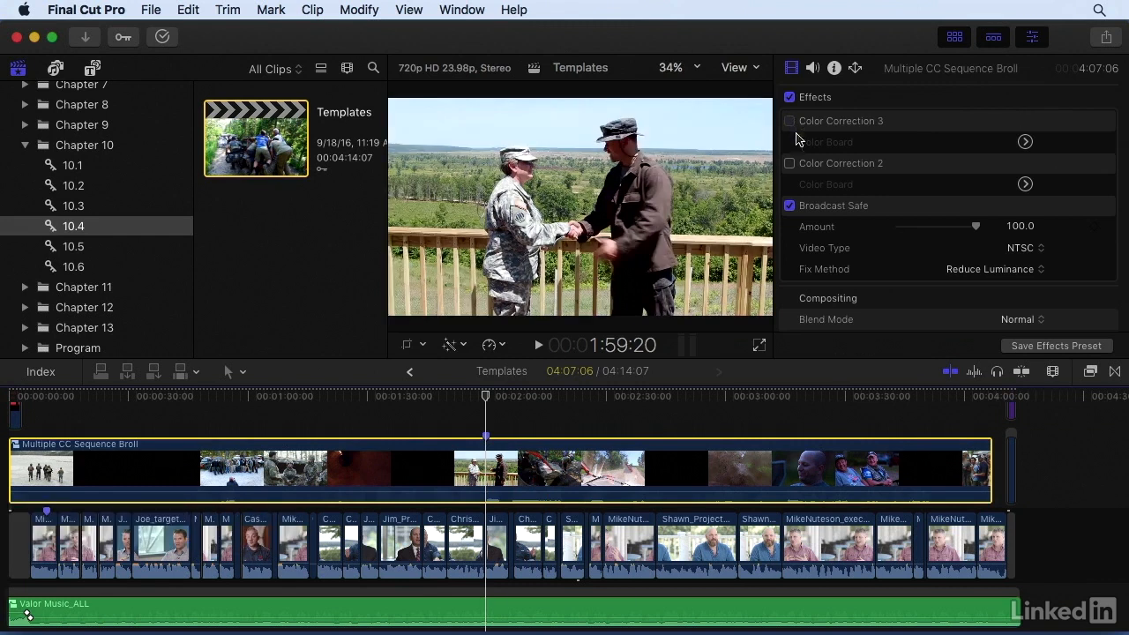
left_click(790, 164)
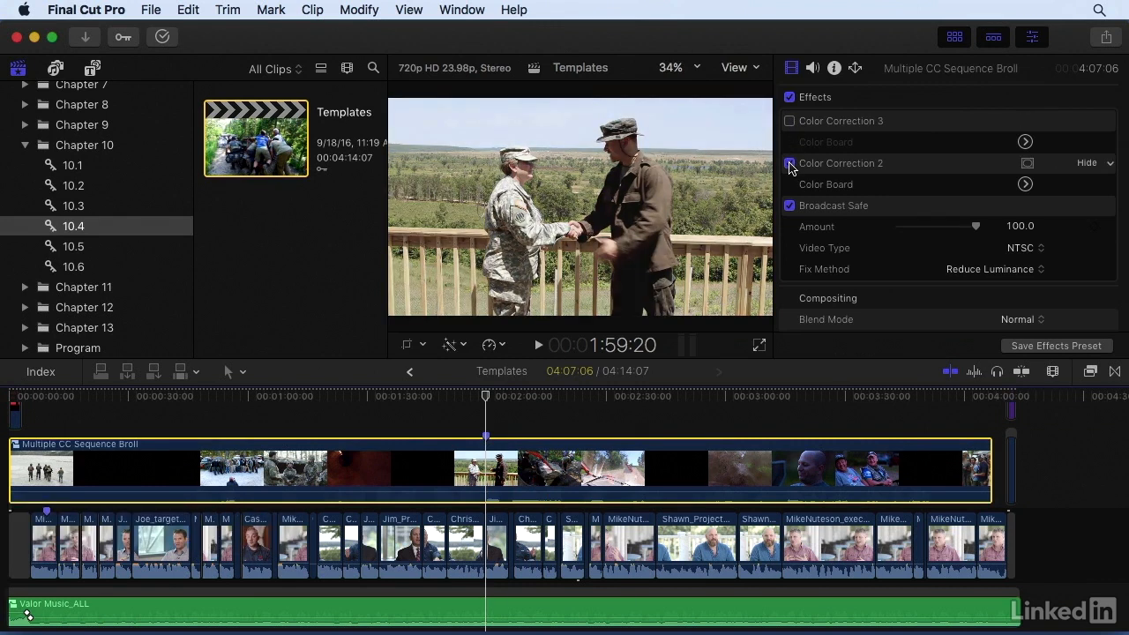
left_click(790, 164)
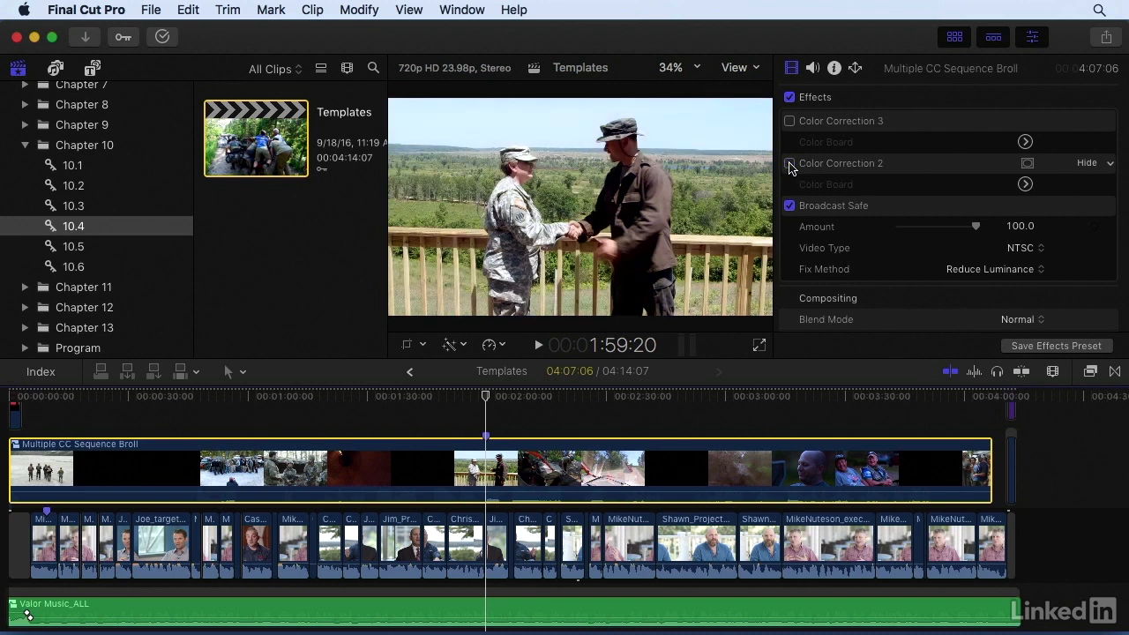
Step: Switch the window layout to the Color & Effects workspace
left_click(463, 10)
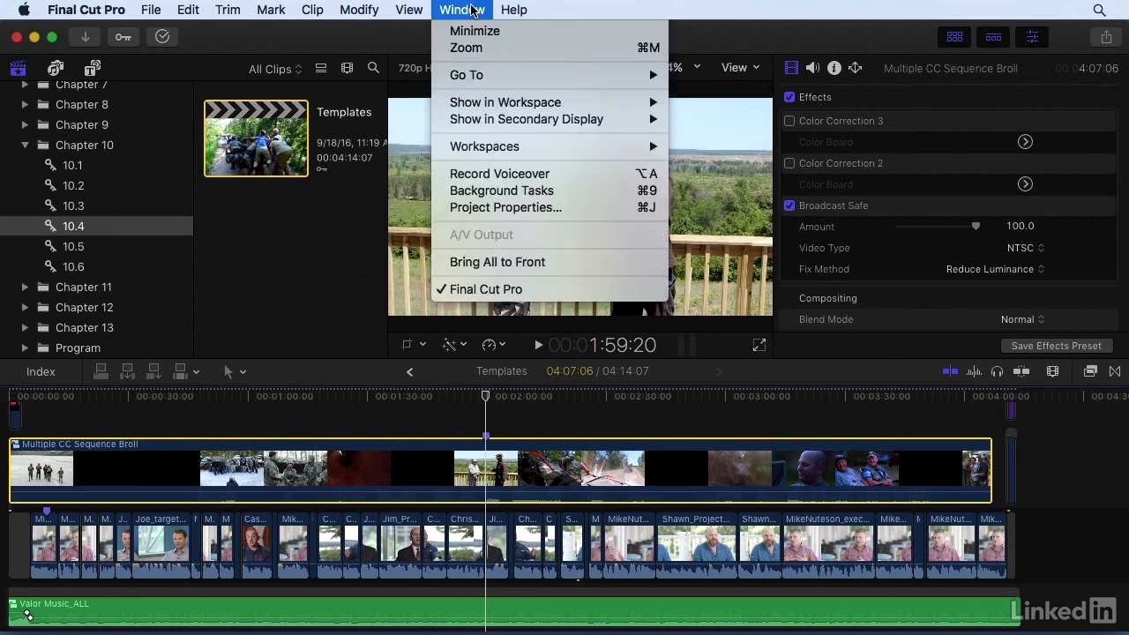
mouse_move(465, 154)
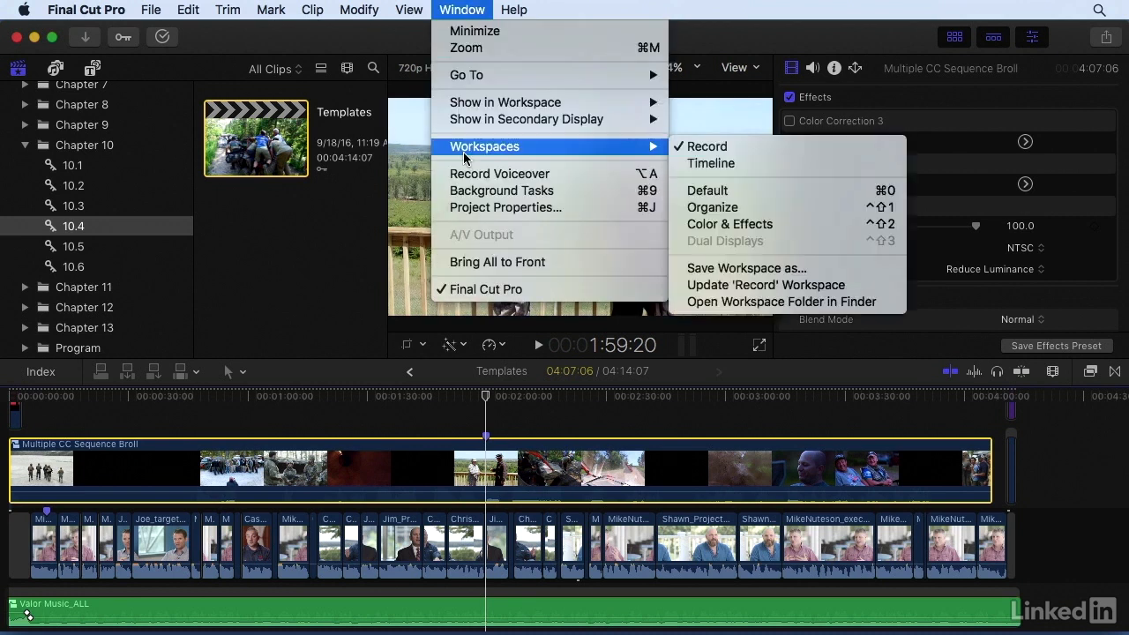
left_click(729, 224)
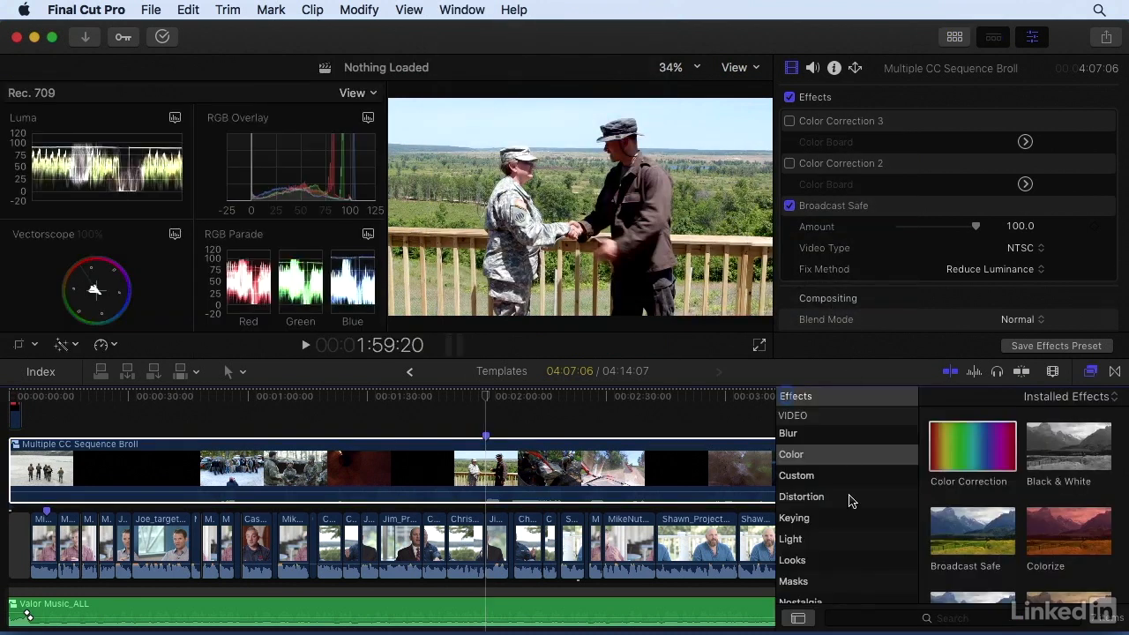
Step: Preview the Looks video effects and apply Bleach Bypass to the Multiple CC Sequence Broll clip
left_click(843, 564)
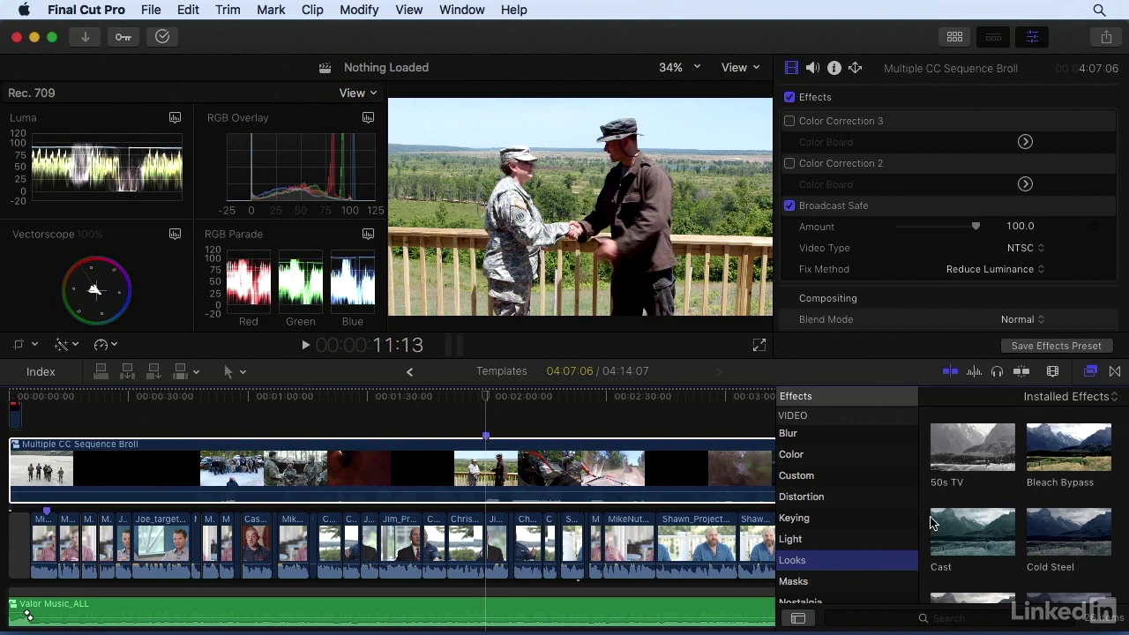
mouse_move(966, 459)
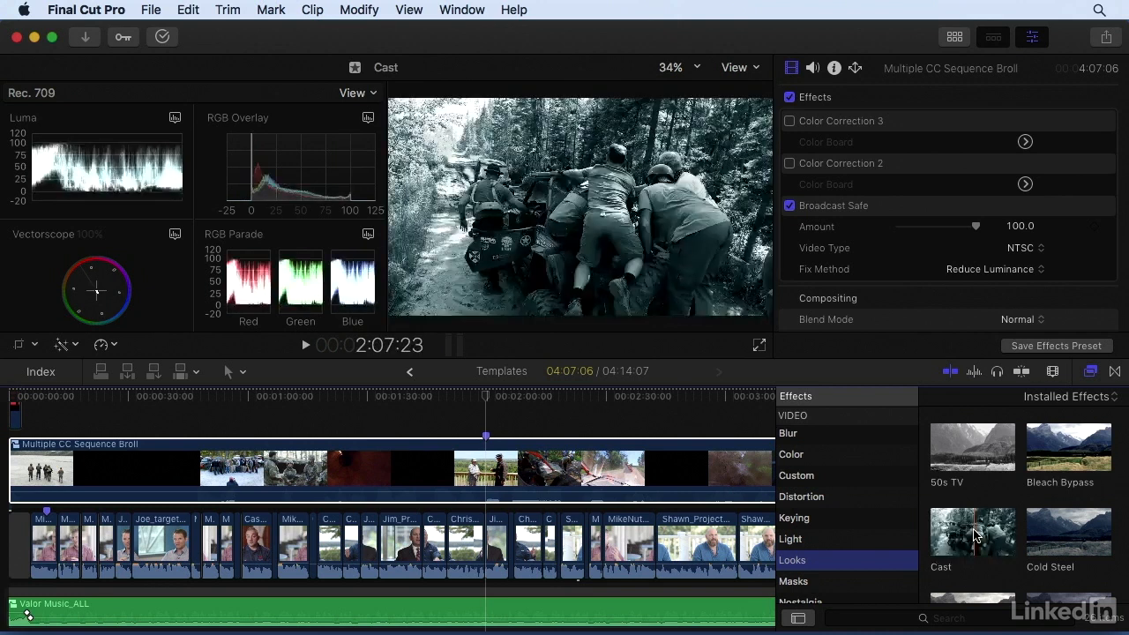
scroll(1059, 535, "down", 1)
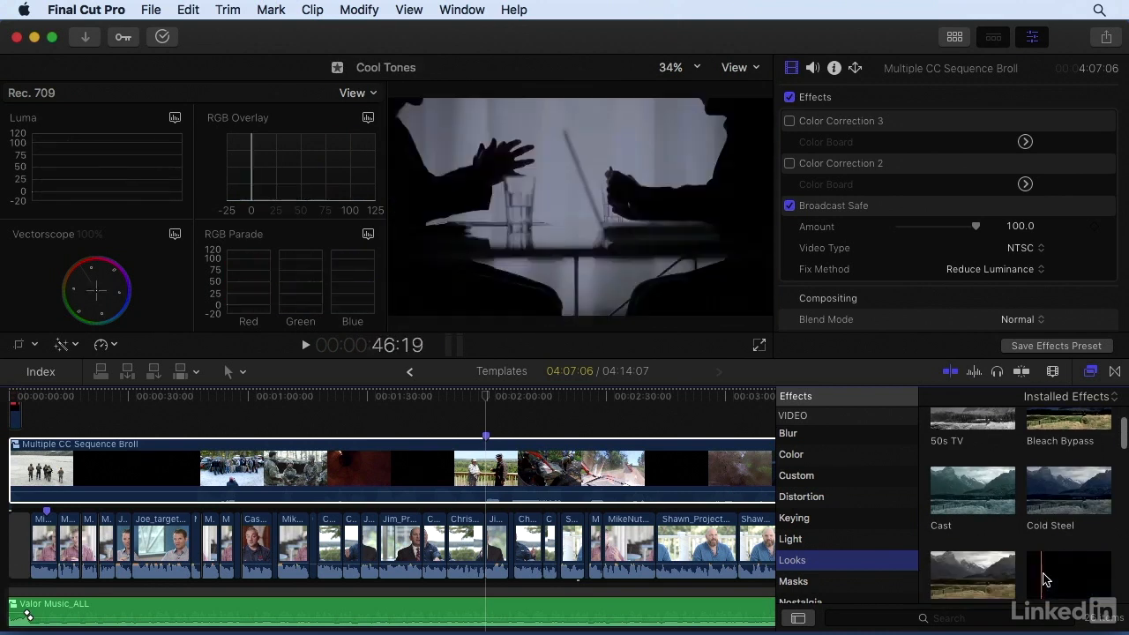
scroll(977, 591, "down", 2)
scroll(975, 591, "up", 3)
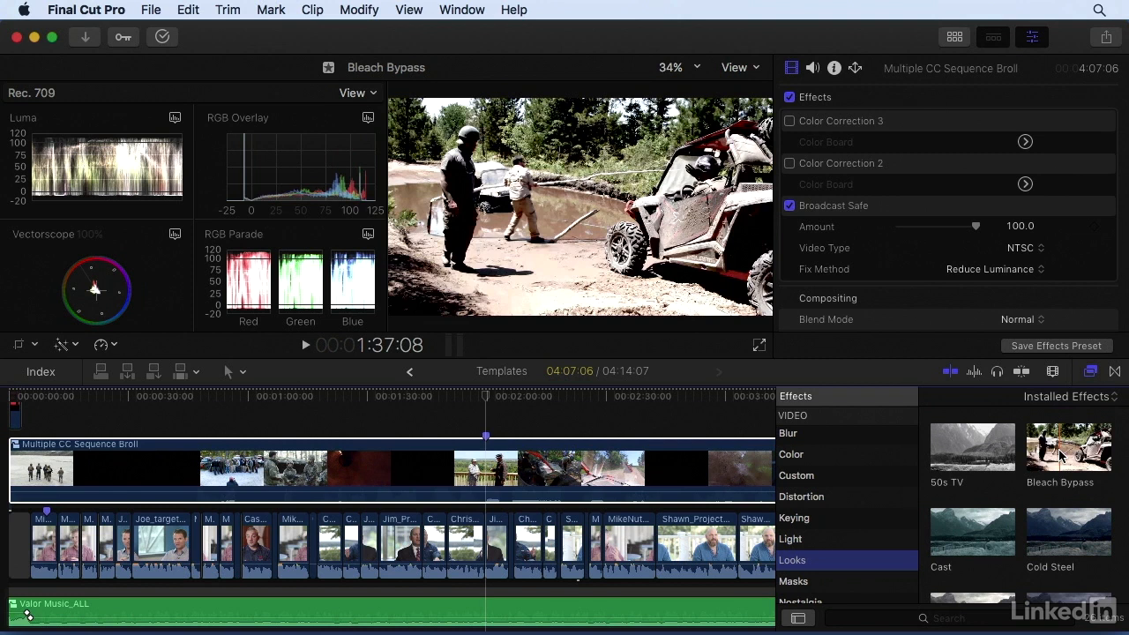
scroll(1063, 454, "down", 1)
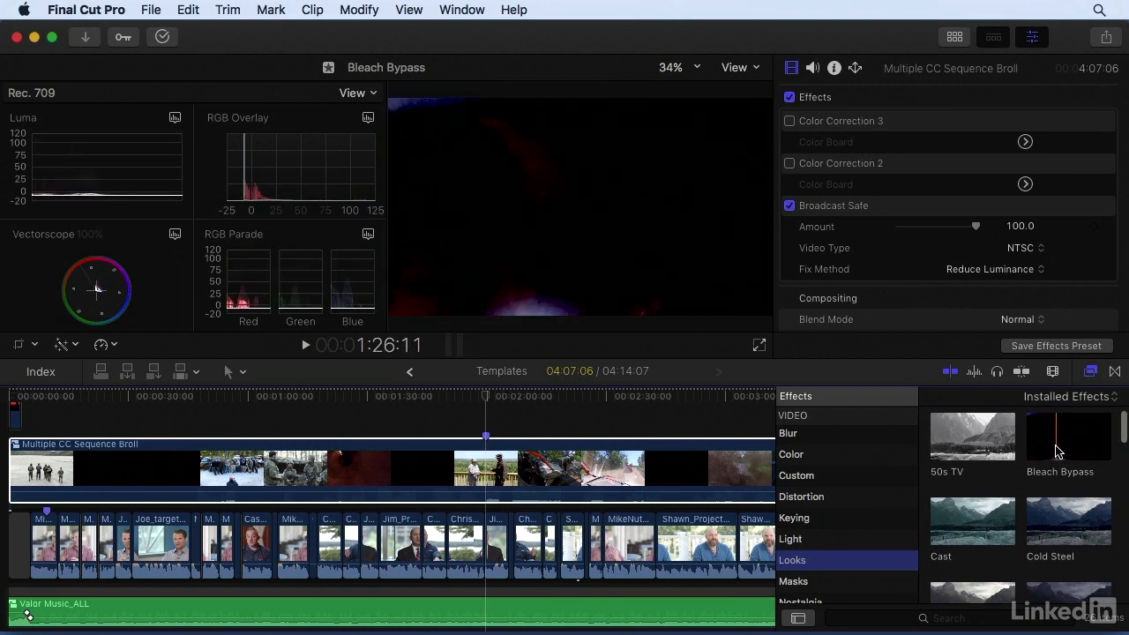
left_click_drag(1056, 452, 492, 480)
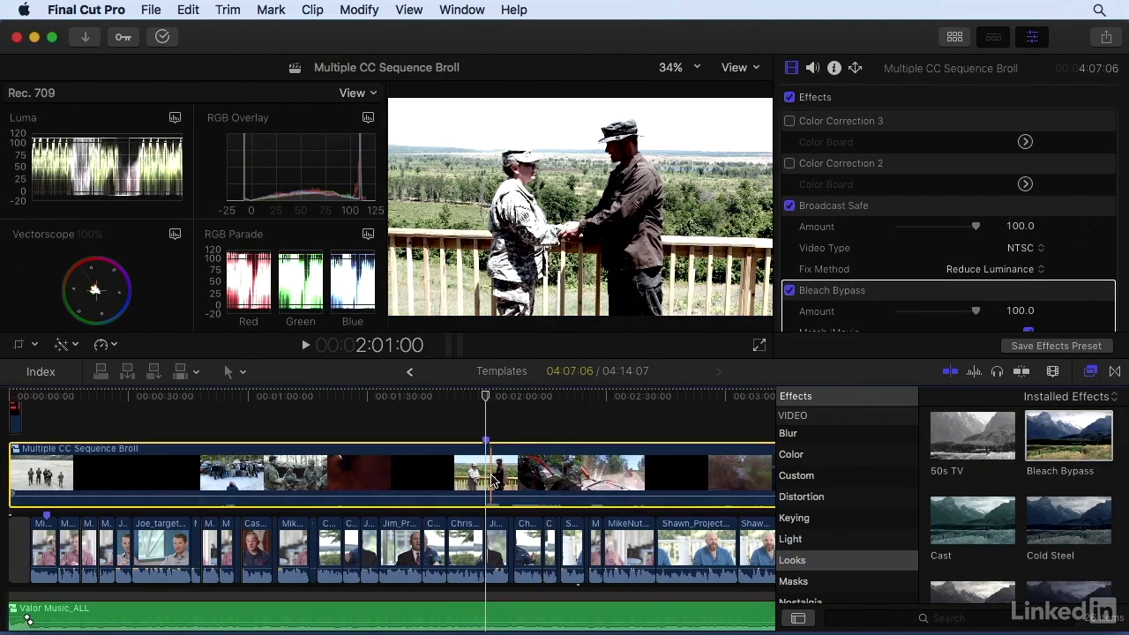
Step: Try adjusting the Bleach Bypass amount and disable the effect on the clip
scroll(851, 291, "down", 5)
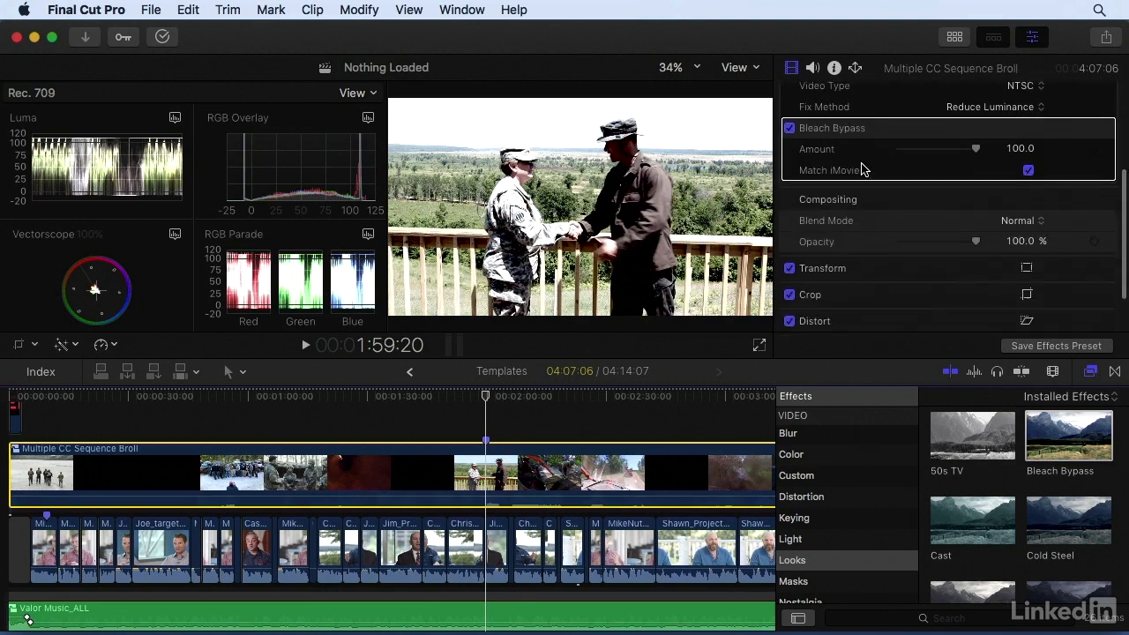
scroll(869, 170, "up", 2)
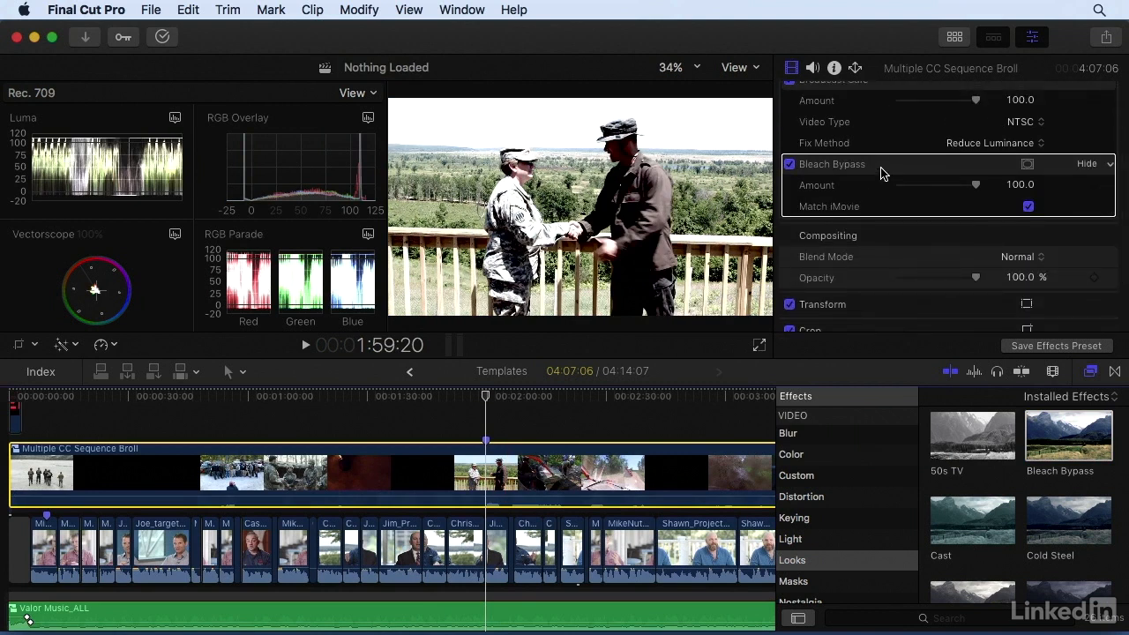
scroll(1068, 212, "up", 3)
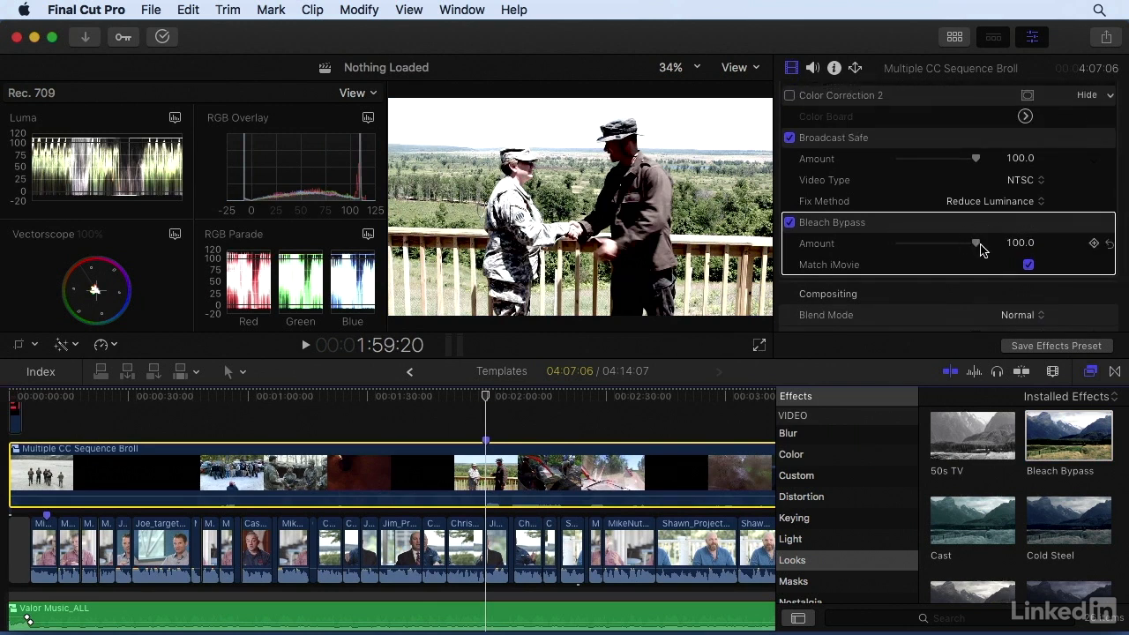
left_click_drag(977, 247, 1006, 254)
left_click(790, 223)
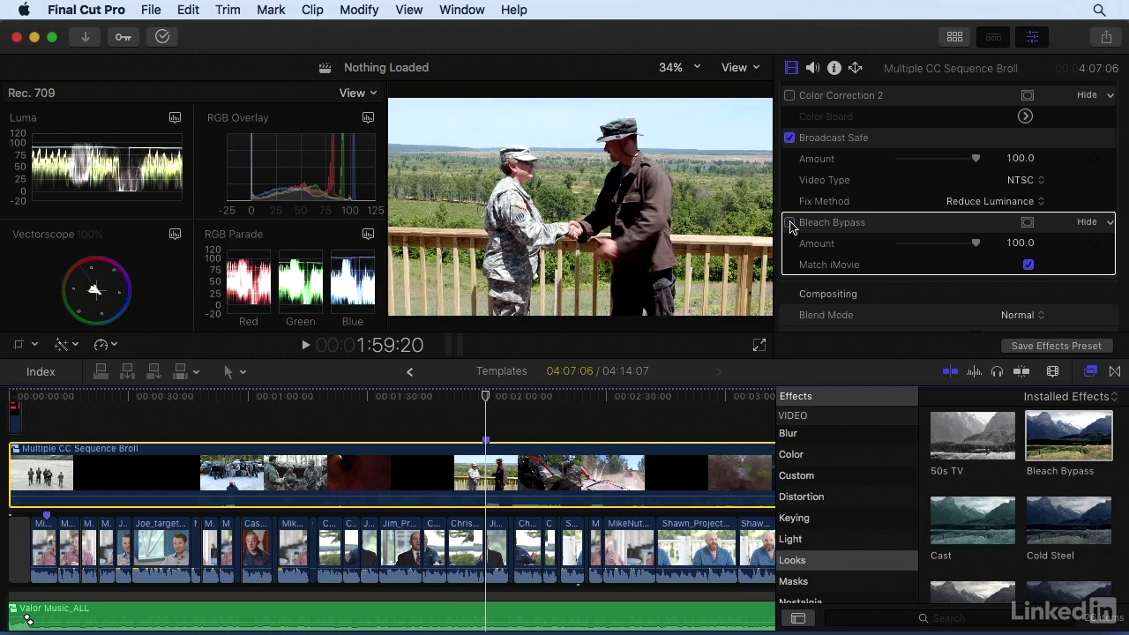
Step: Add a new Color Correction effect to the Multiple CC Sequence Broll clip and open its Color Board
left_click(849, 459)
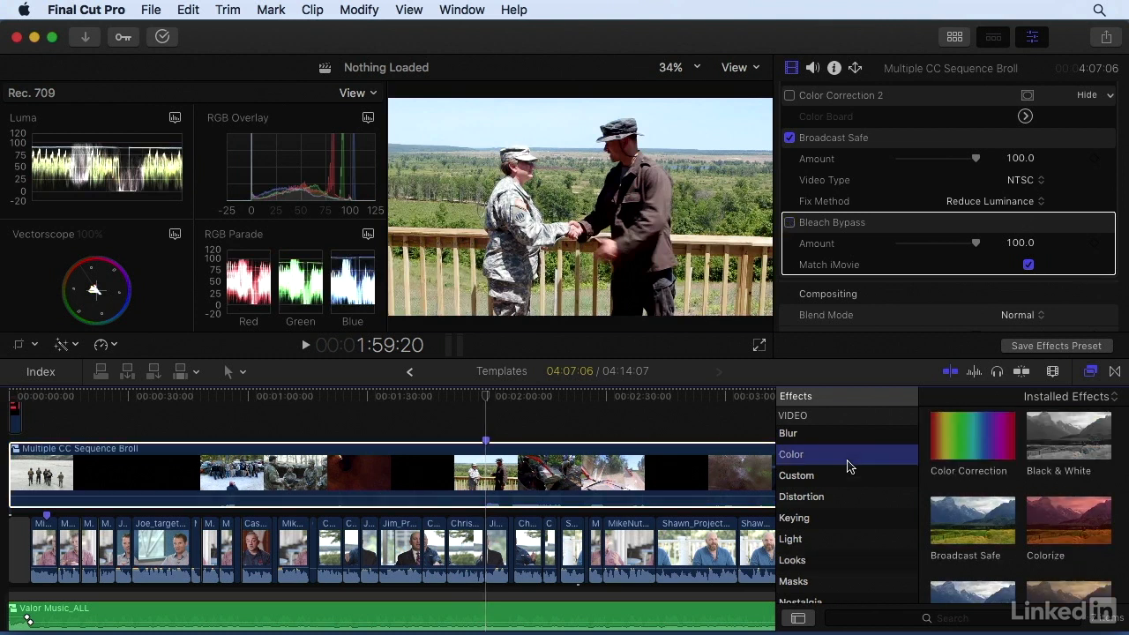
left_click_drag(969, 439, 487, 468)
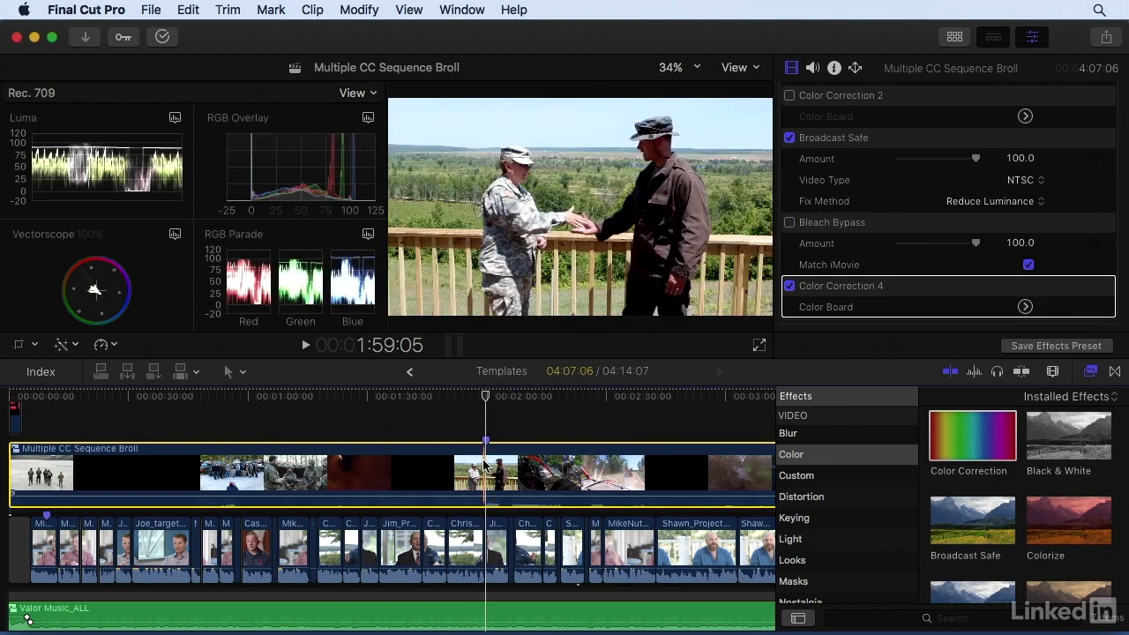
scroll(901, 289, "down", 1)
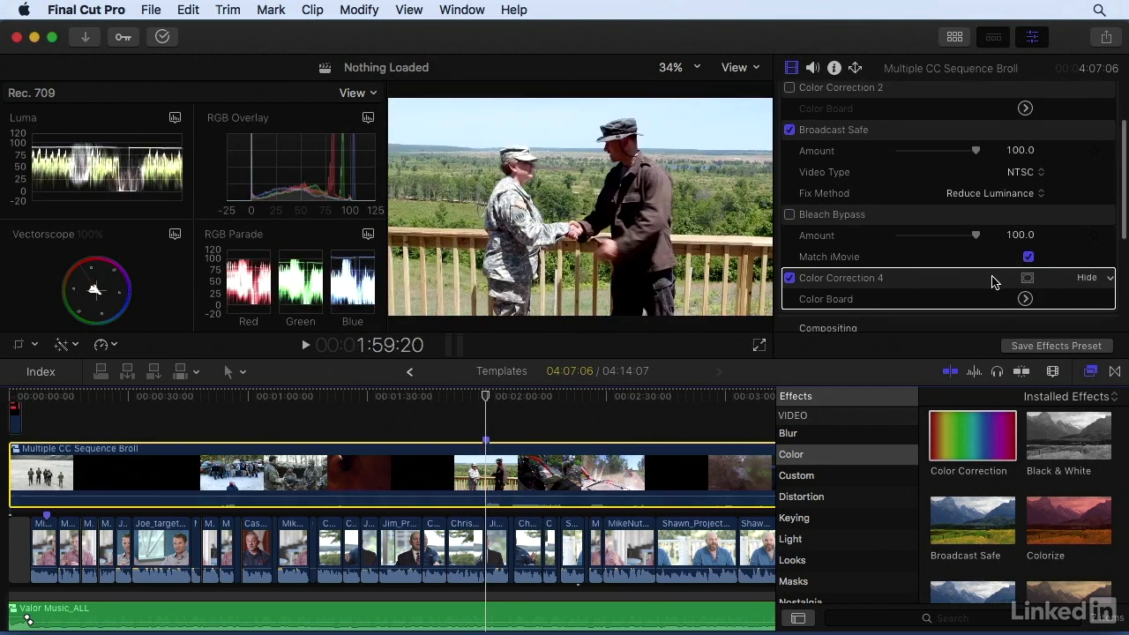
left_click(1025, 300)
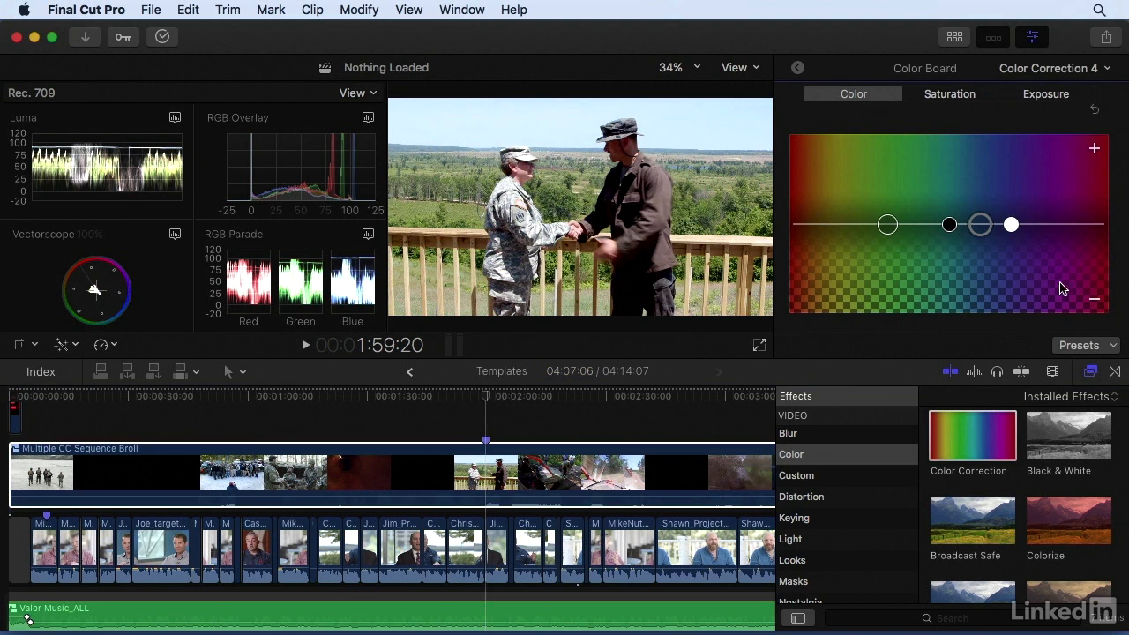
Step: Try the Ash and Contrast presets on Color Correction 4
left_click(1110, 346)
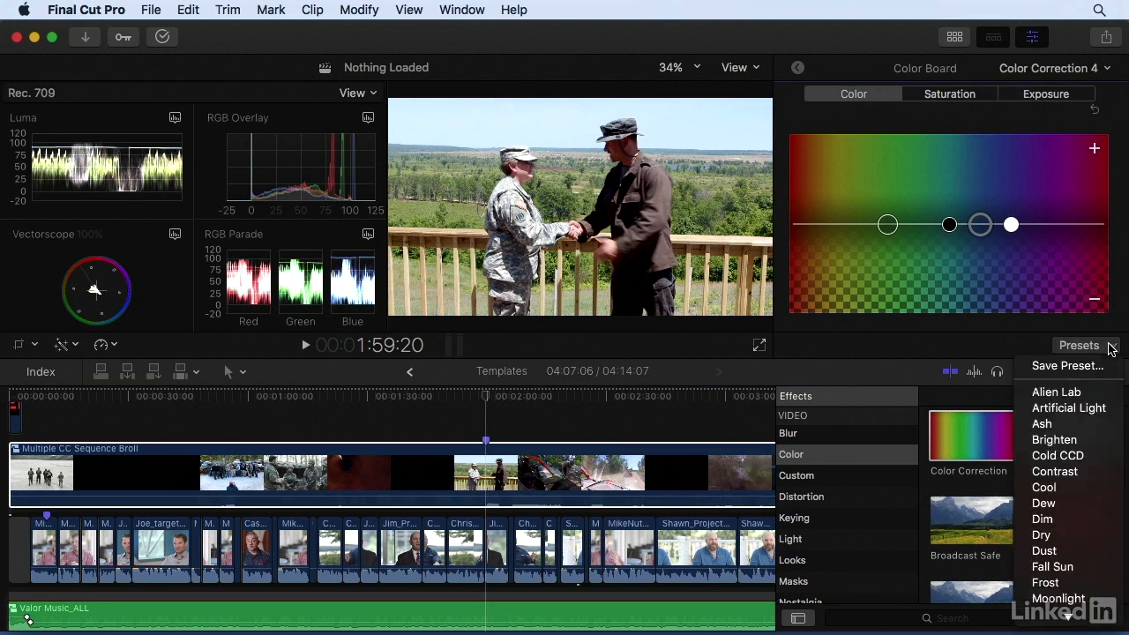
left_click(1098, 424)
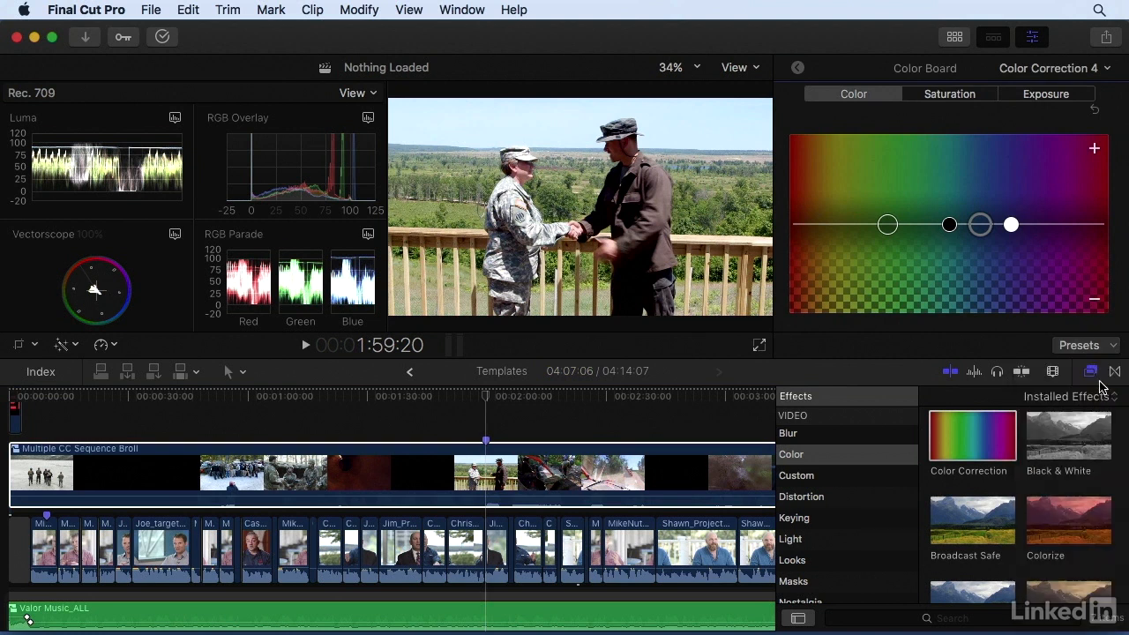
left_click(1100, 350)
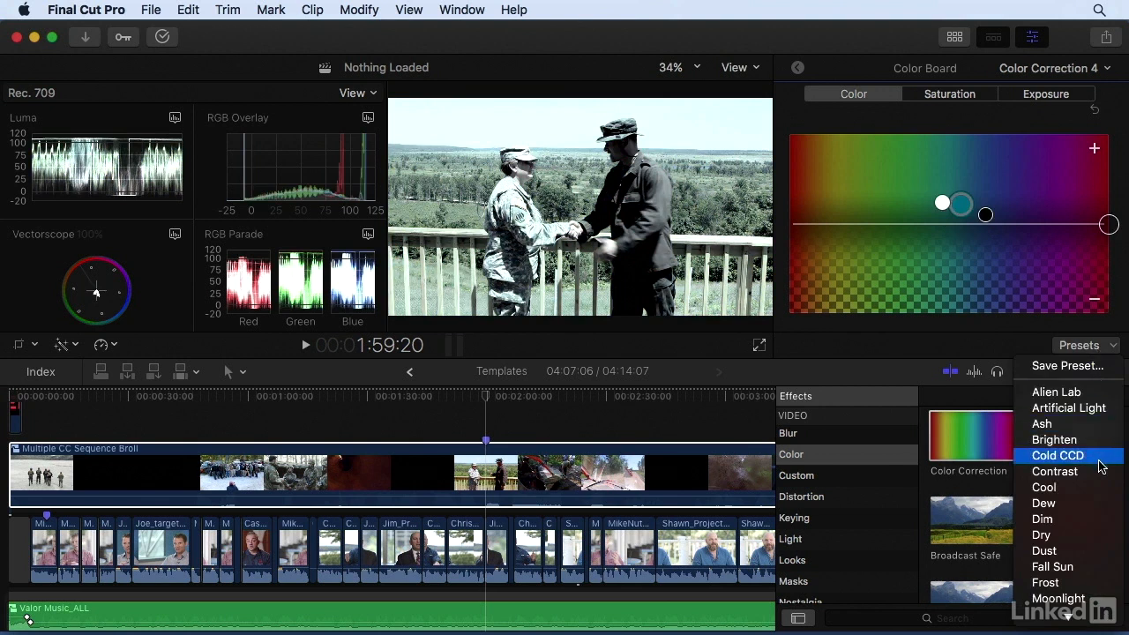
left_click(1096, 471)
Step: Apply the Dew preset to Color Correction 4 and examine its saturation and exposure adjustments
left_click(1081, 345)
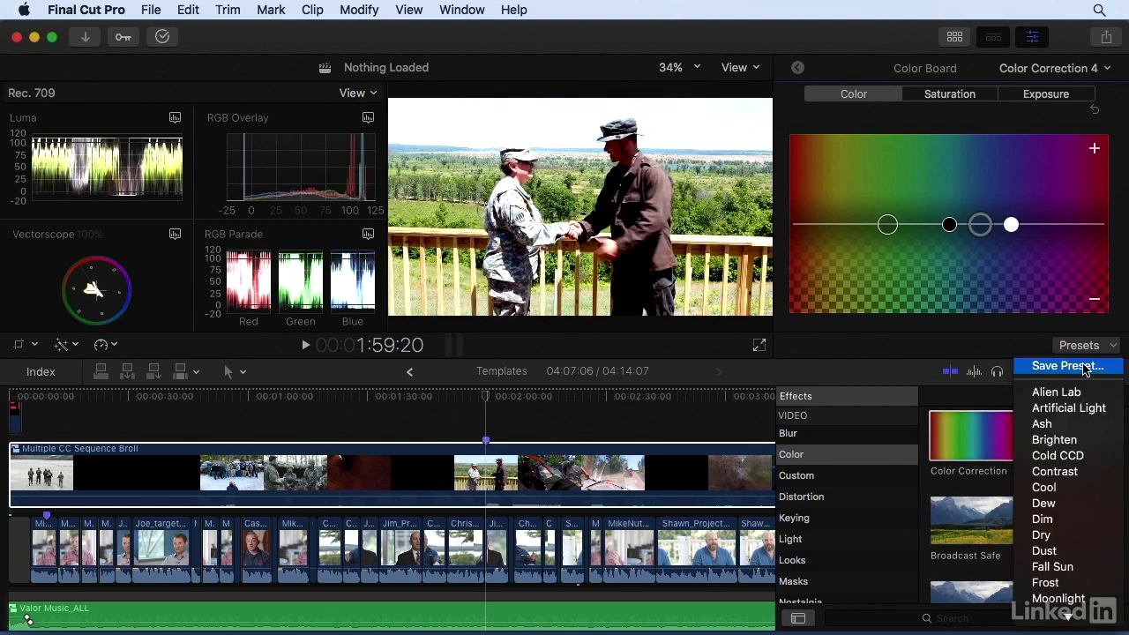
left_click(1102, 505)
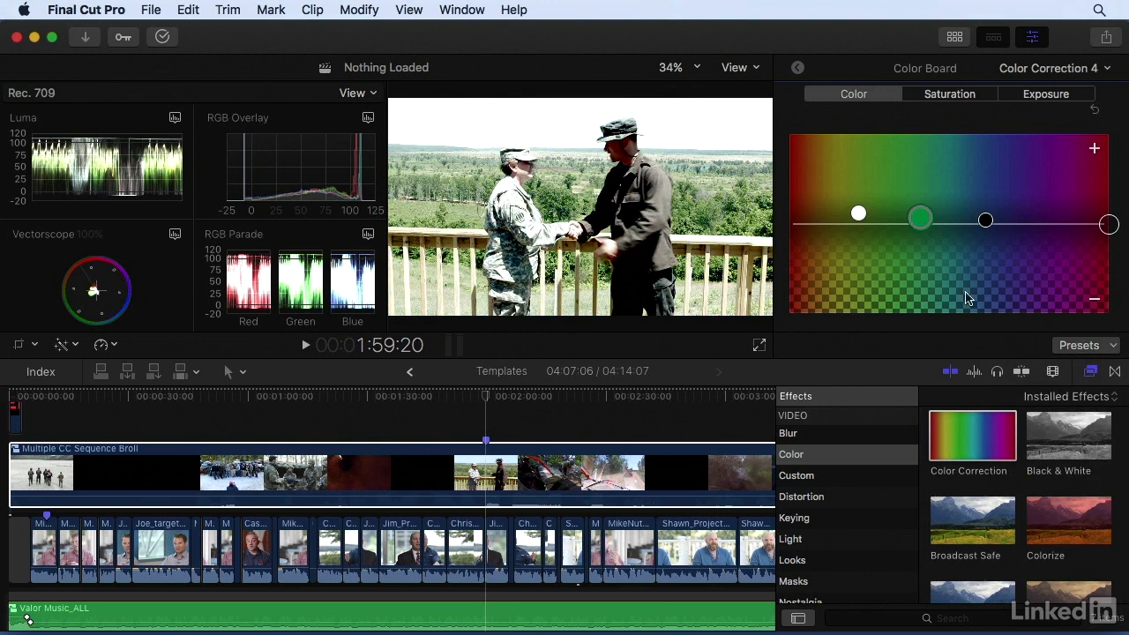
left_click(939, 103)
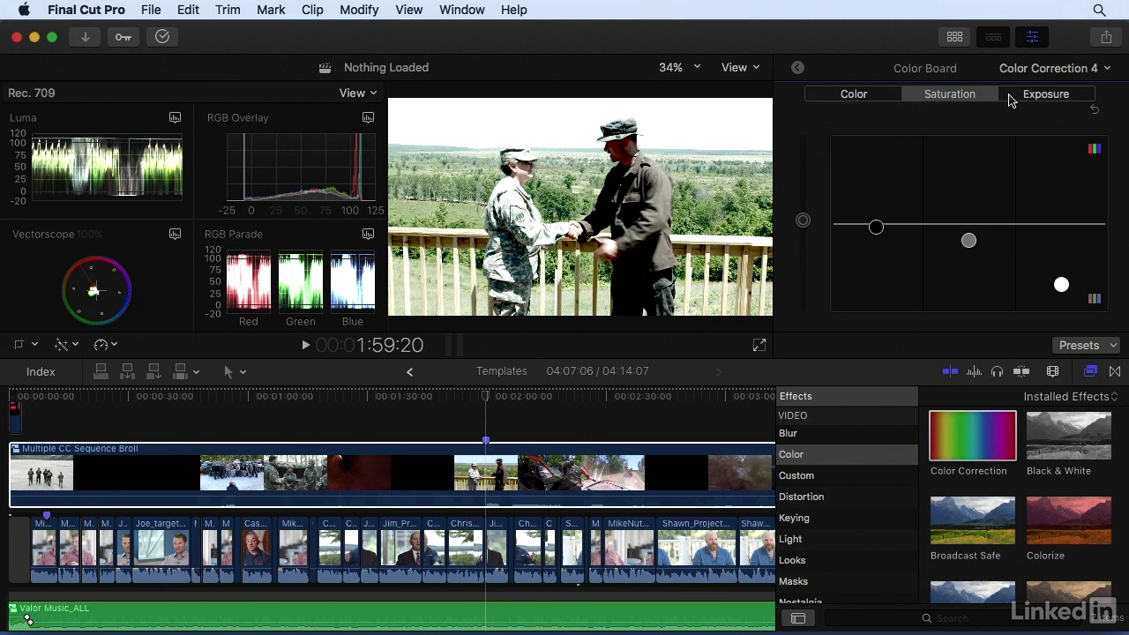
left_click(1048, 97)
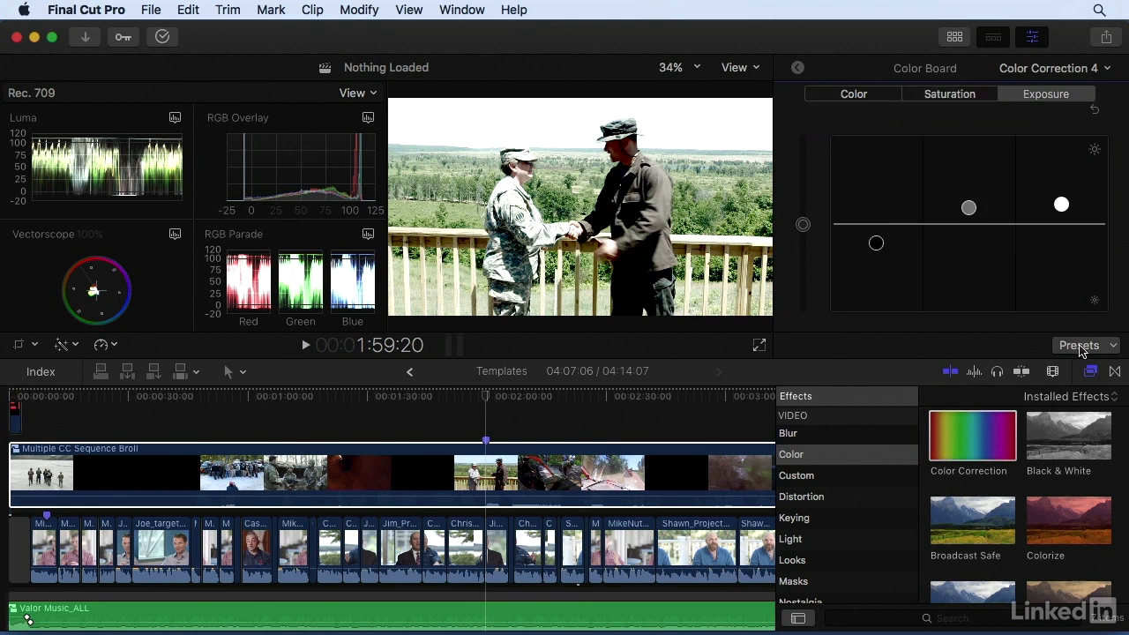
Step: Apply the Moonlight preset to Color Correction 4
left_click(1081, 345)
scroll(1071, 488, "down", 2)
scroll(1071, 488, "down", 1)
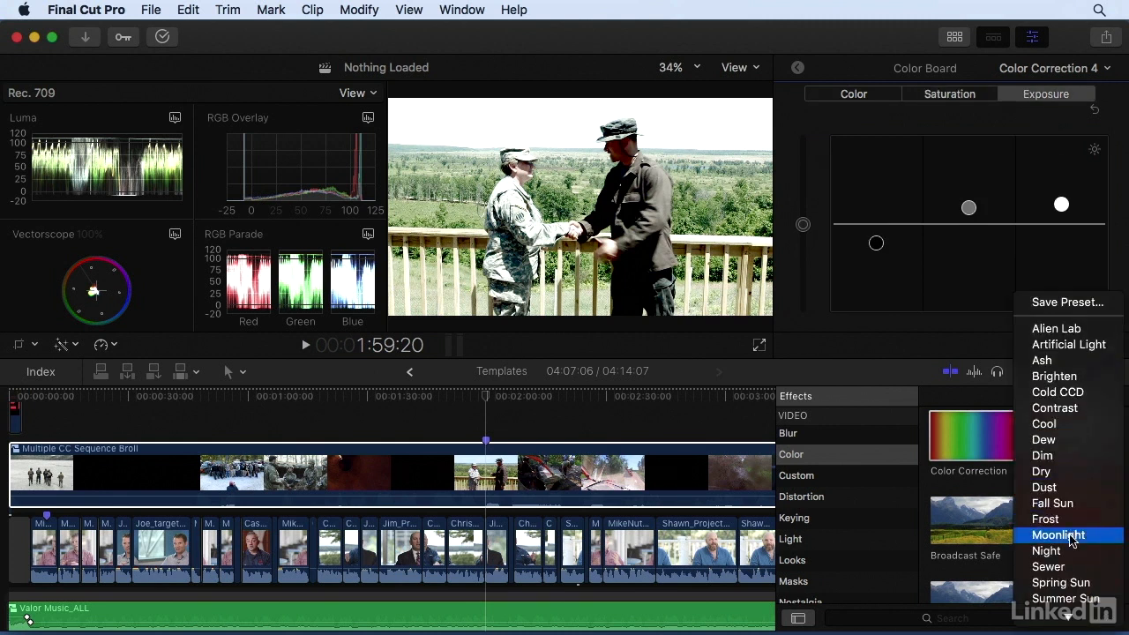
left_click(1074, 535)
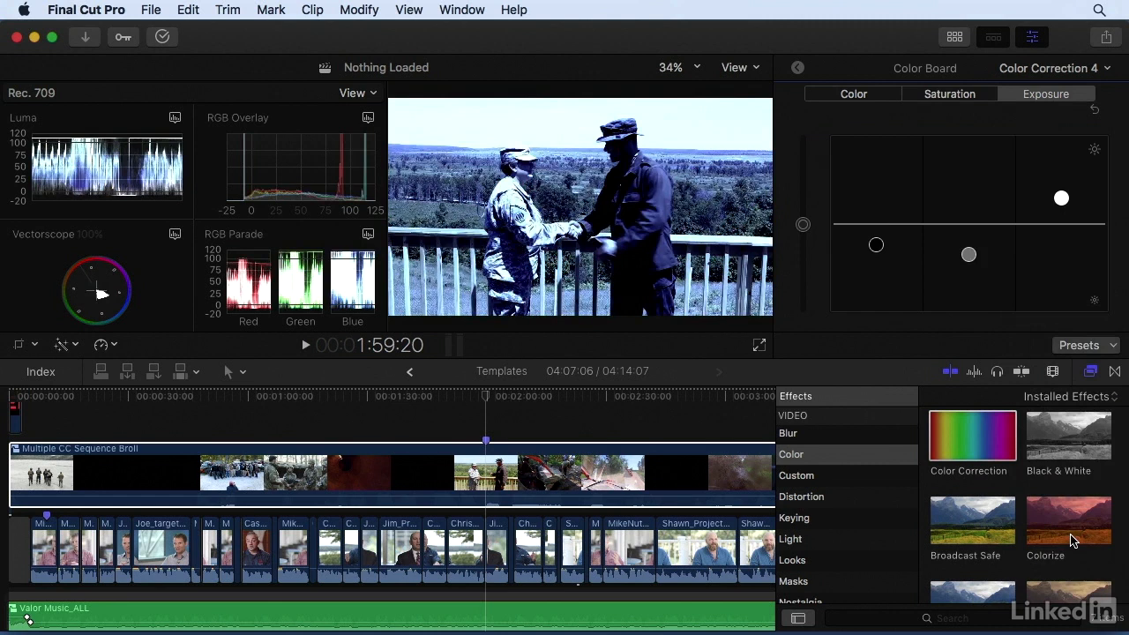
Step: Apply the Winter Sun preset to Color Correction 4 and slightly lower the highlights exposure
left_click(1085, 346)
scroll(1072, 487, "down", 3)
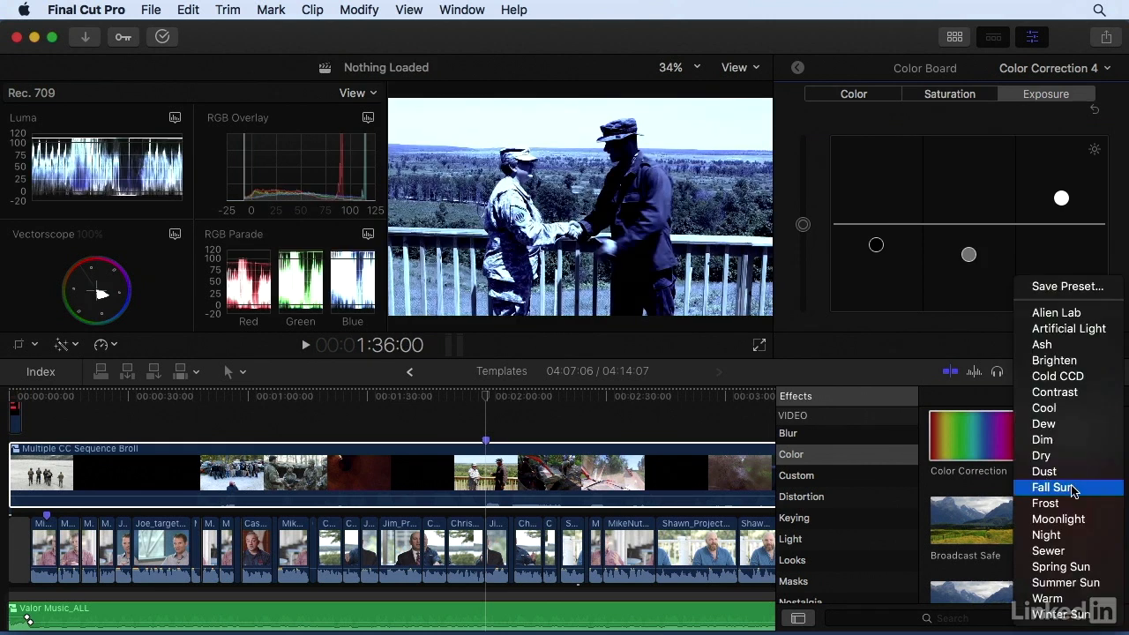
left_click(1074, 617)
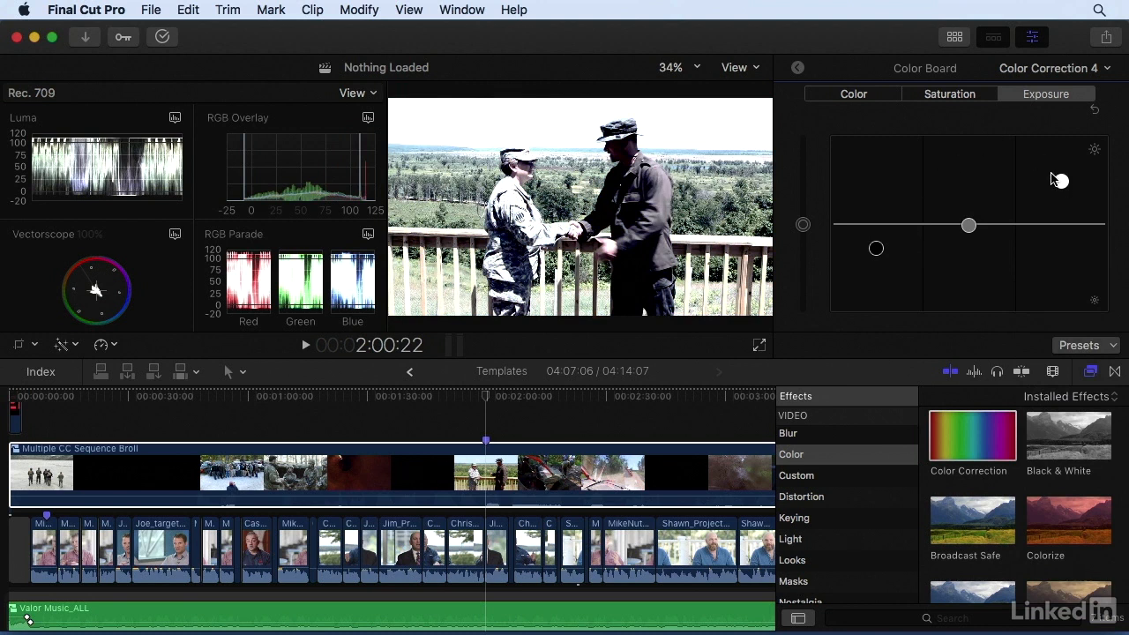
left_click_drag(1061, 182, 1061, 190)
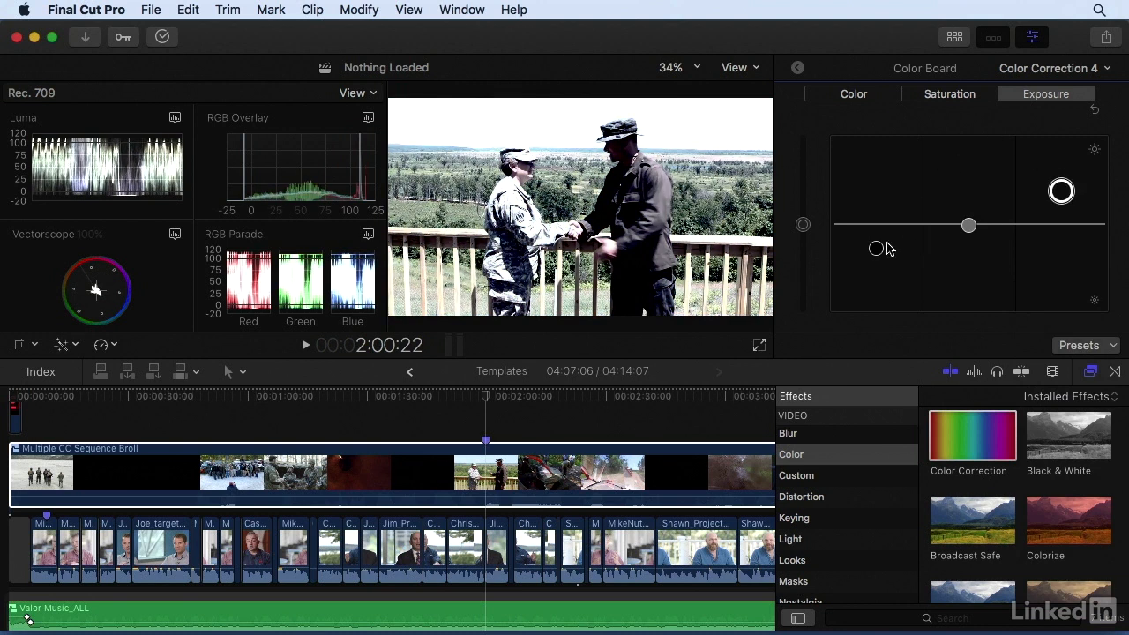
Step: Slightly raise the midtones saturation in Color Correction 4 and fine-tune the midtones' blue tint closer to neutral
left_click(957, 94)
left_click_drag(968, 282, 969, 270)
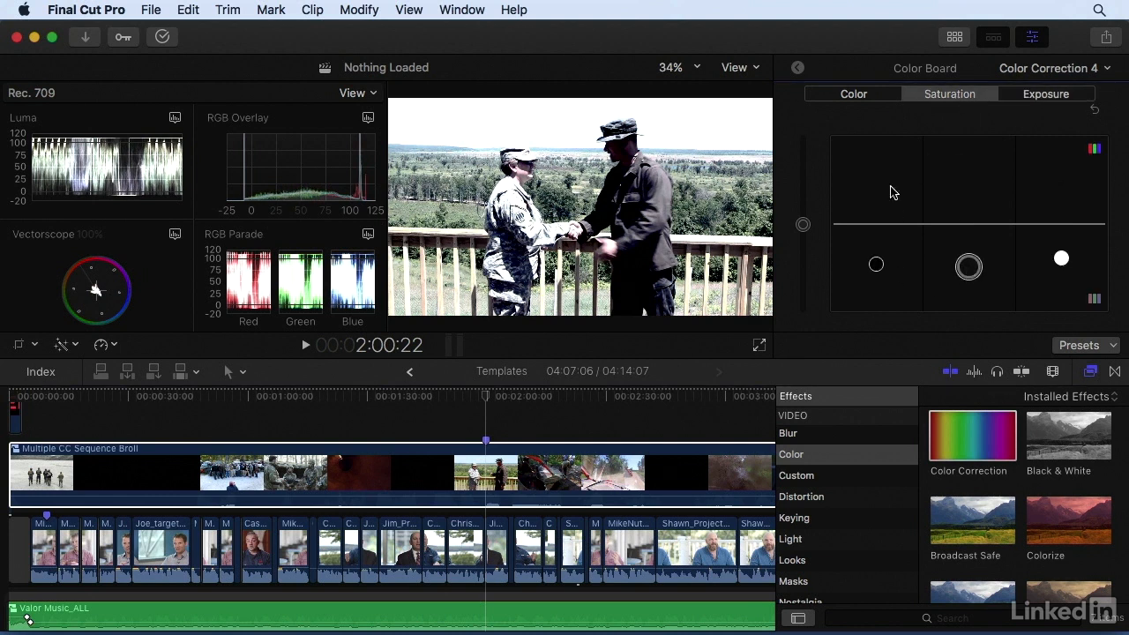
left_click(852, 94)
left_click_drag(975, 196, 980, 204)
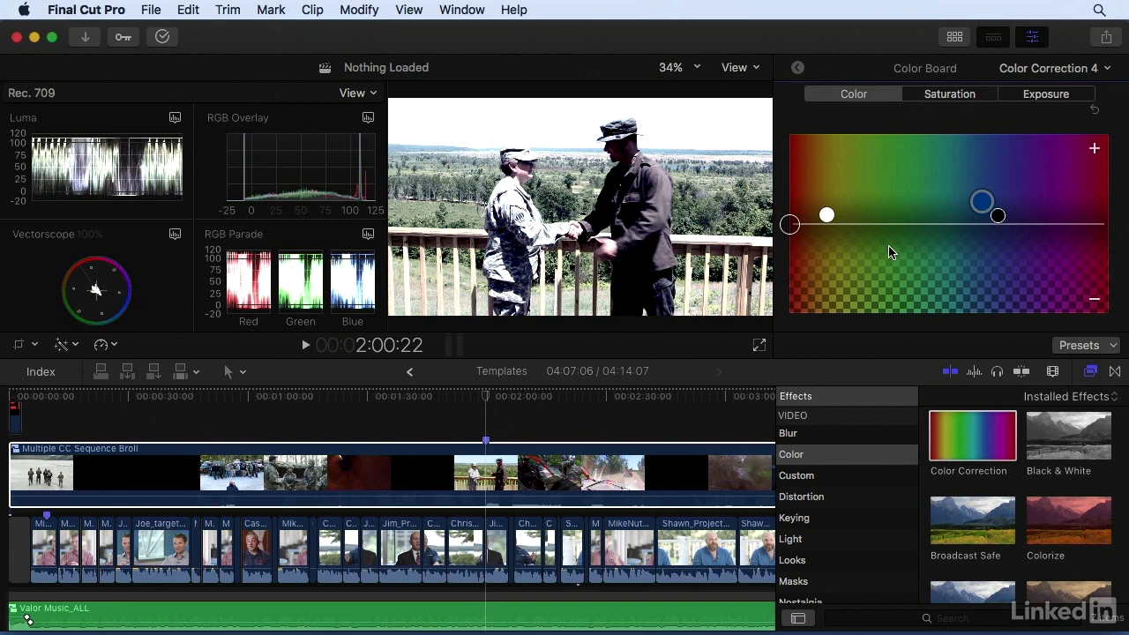
Step: Save the current Color Board settings as a preset named Bleach Bypass and check for it in the preset list
left_click(1091, 349)
left_click(1083, 366)
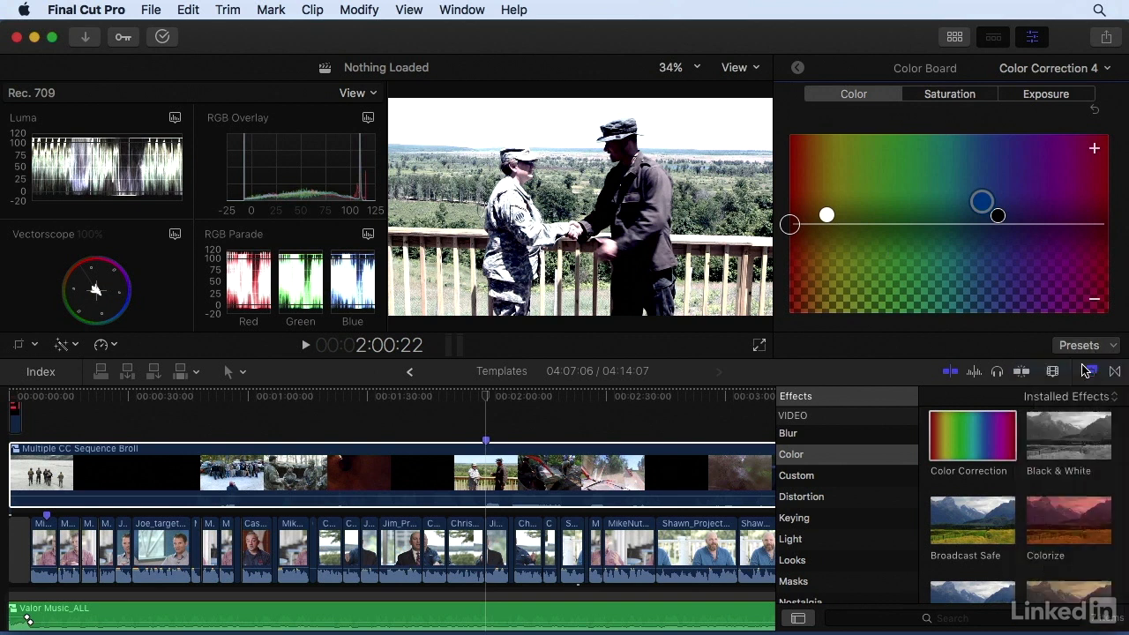
type("Bleach Bypass")
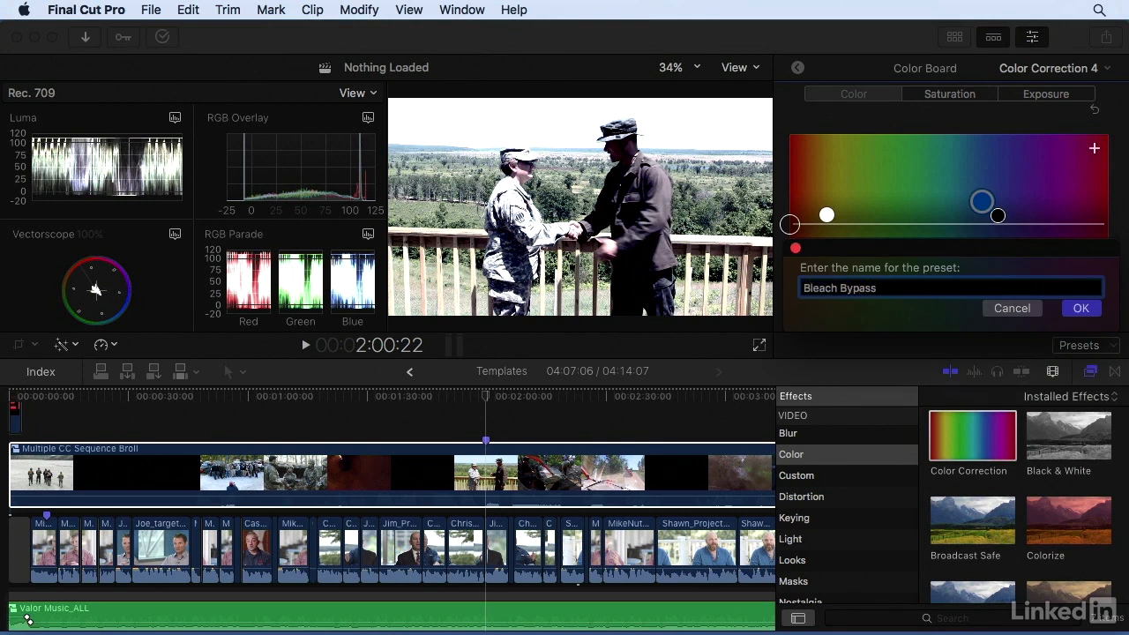
key("Return")
left_click(1071, 356)
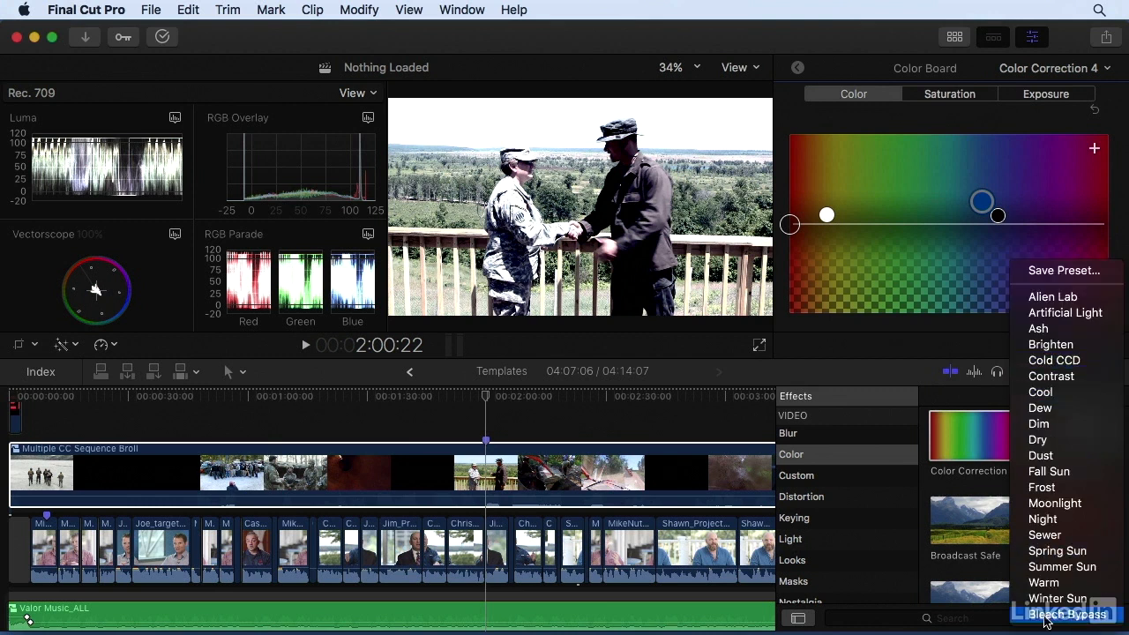
left_click(510, 398)
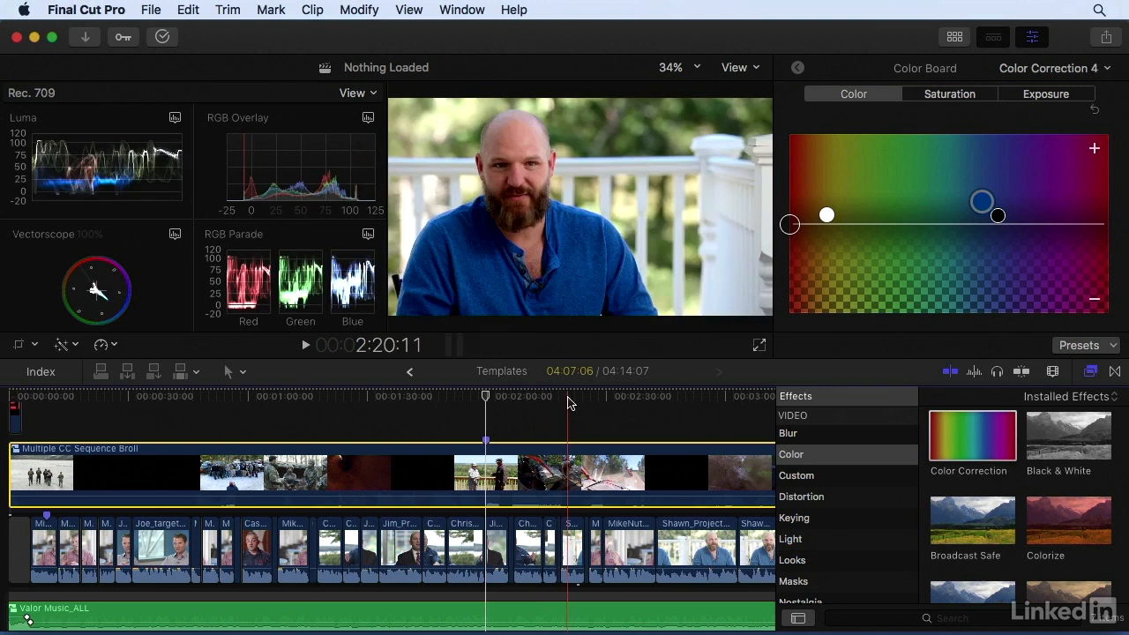
Step: Apply the Bleach Bypass preset to Color Correction 1 on the short interview clip at about 2:20 in the timeline
left_click(569, 398)
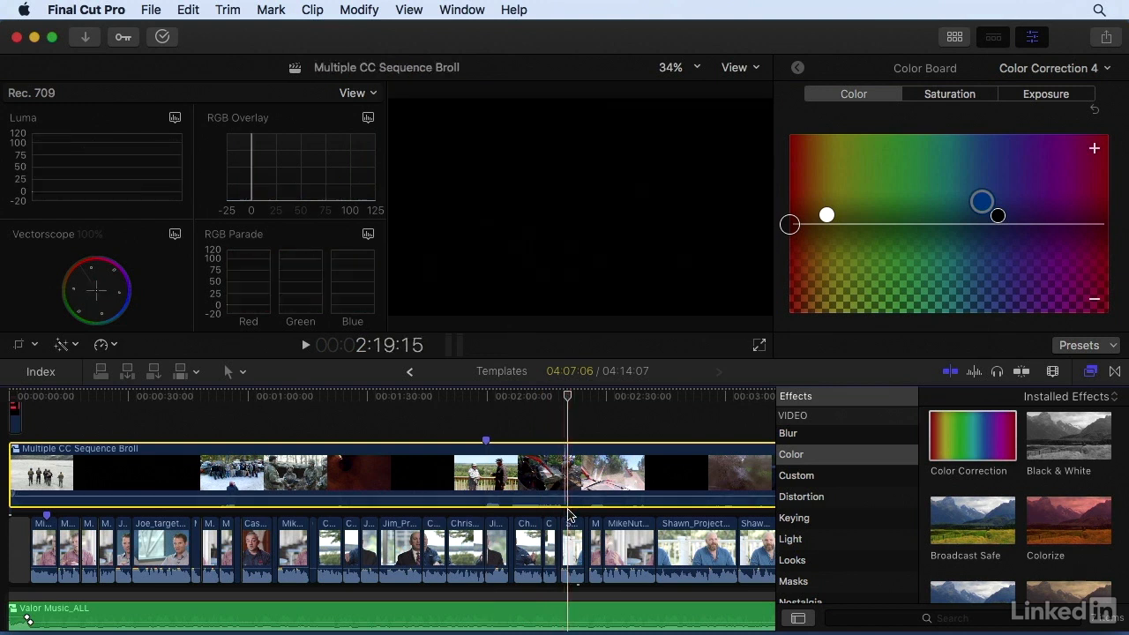
left_click(569, 529)
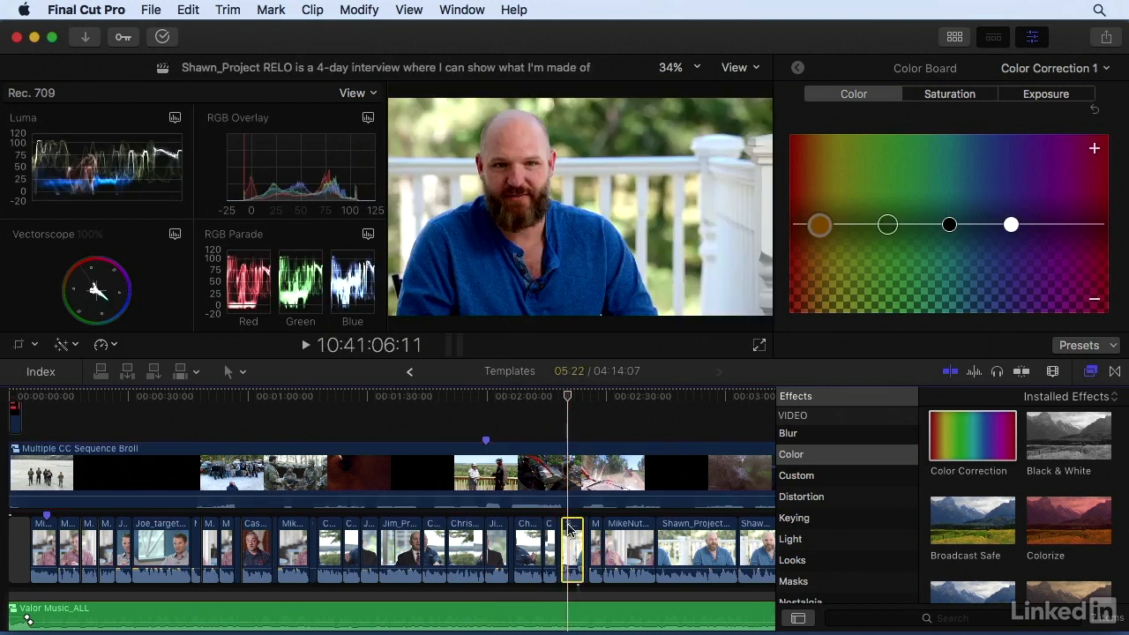
left_click(1088, 346)
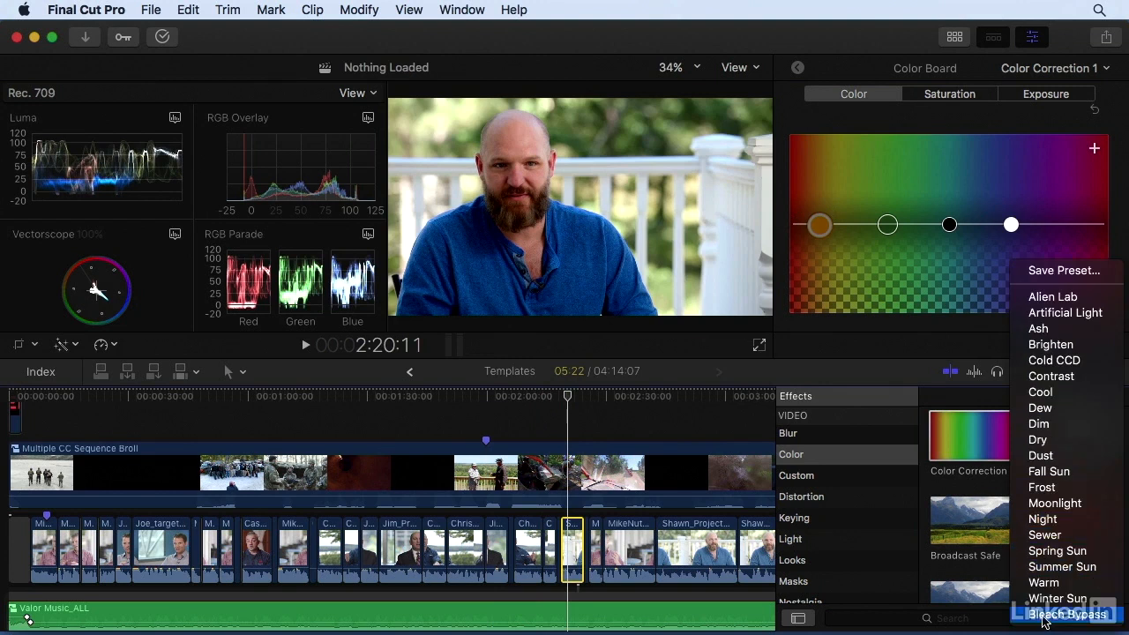
left_click(1042, 621)
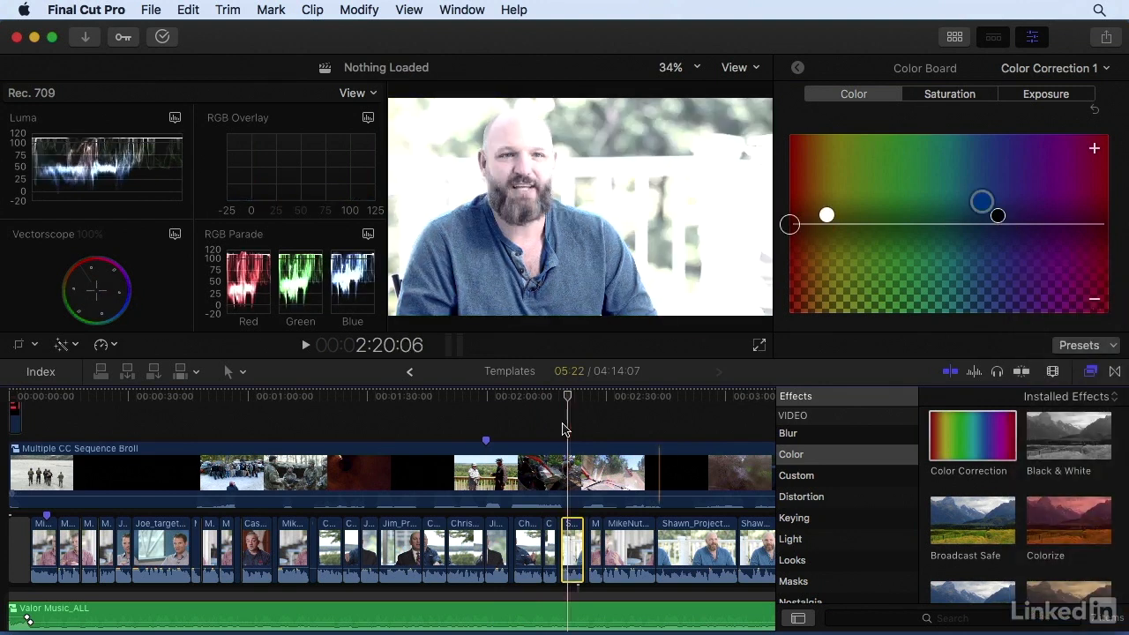